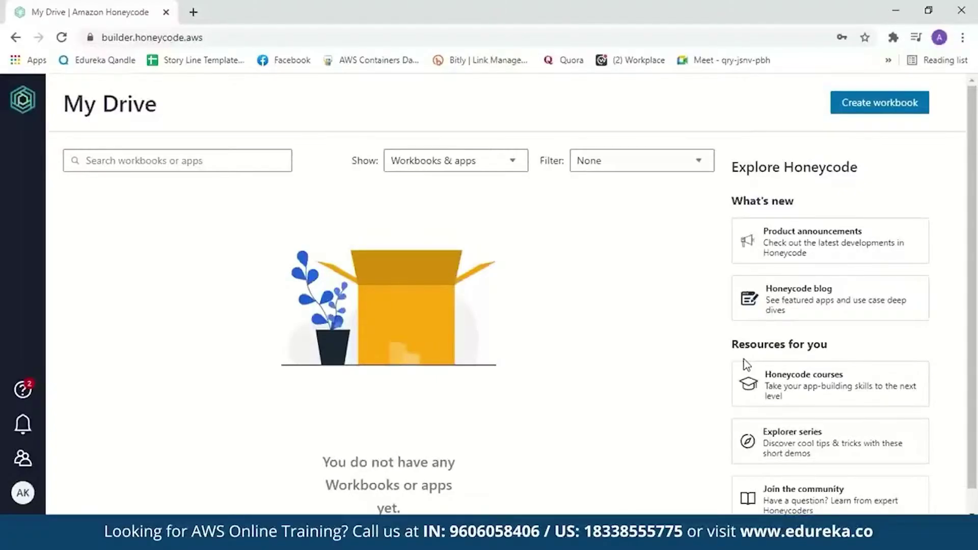
Step: Create a new workbook from scratch named TeamTask
click(854, 108)
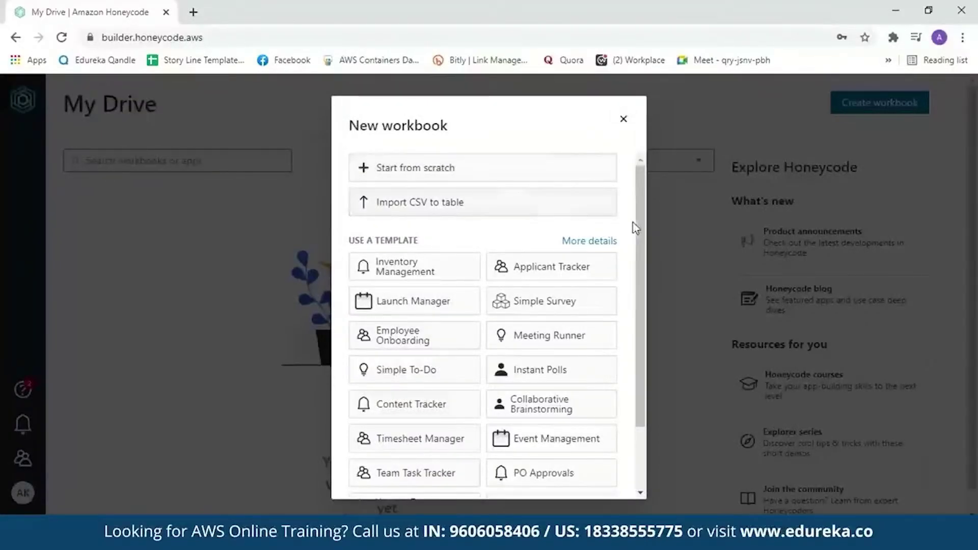
drag(633, 225, 651, 215)
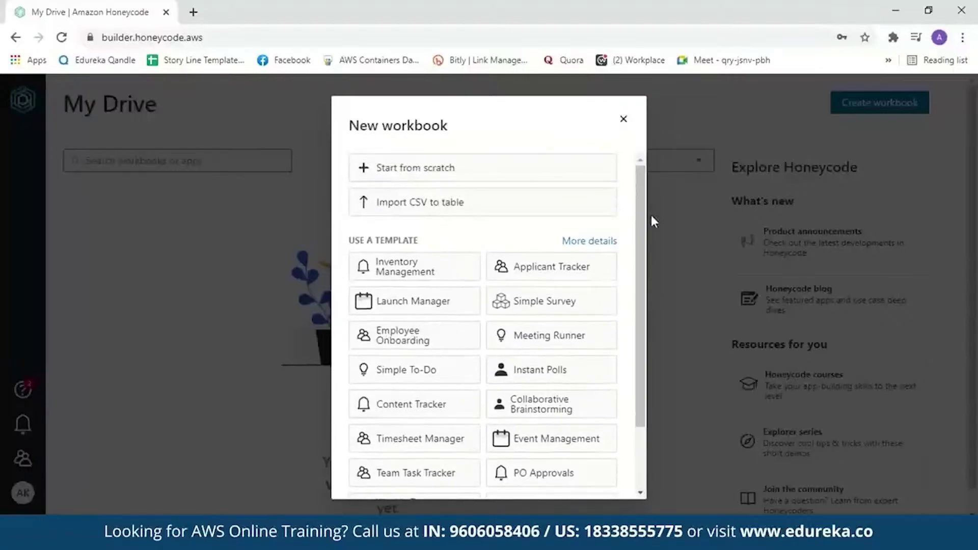
click(534, 171)
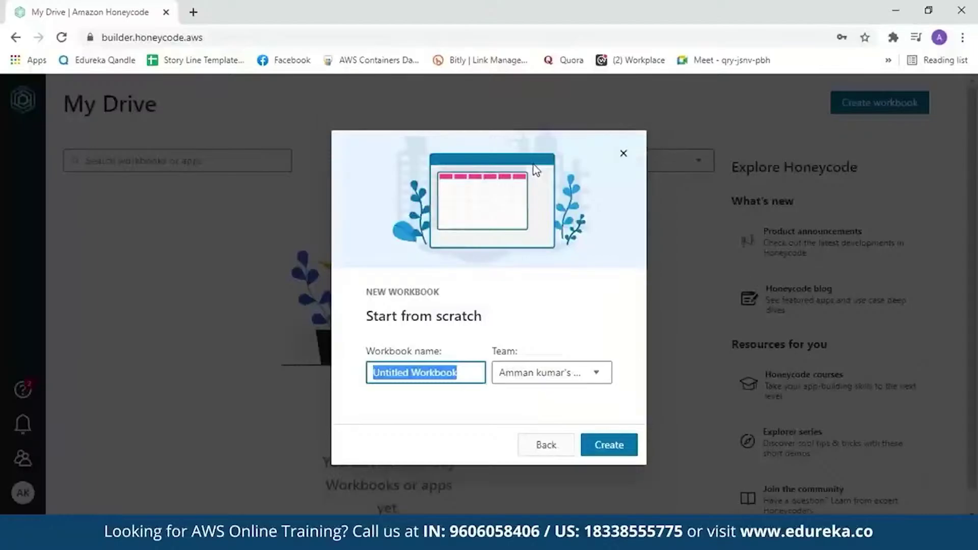
key(BackSpace)
text(Team)
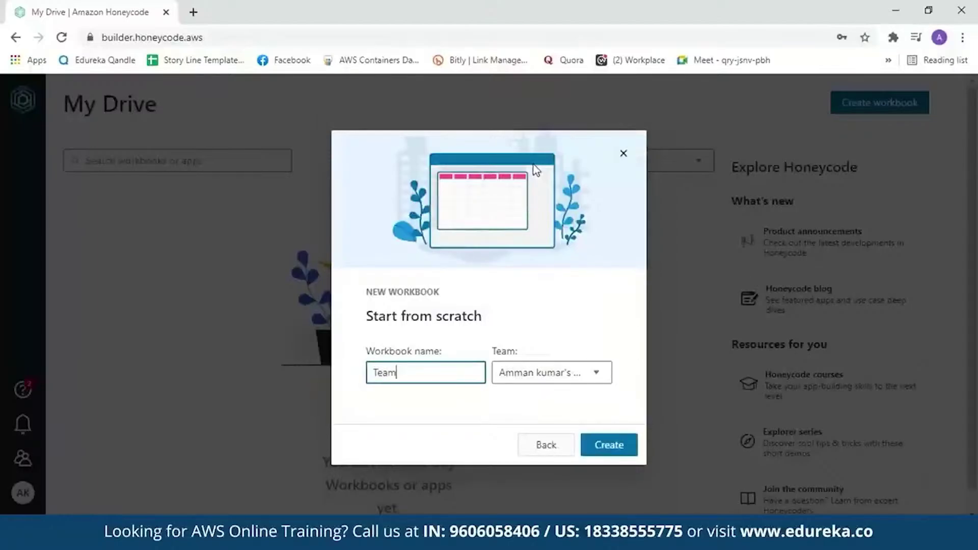
text(Task)
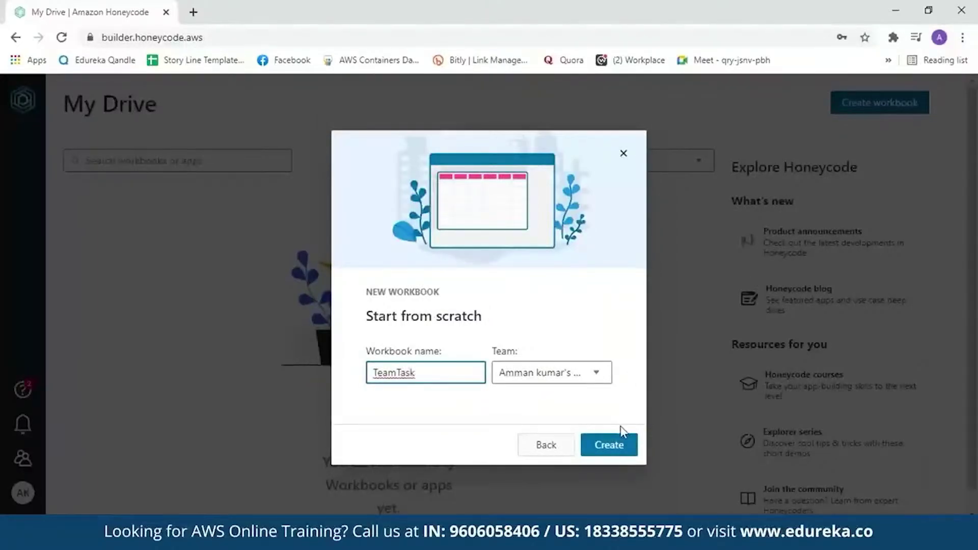
click(610, 455)
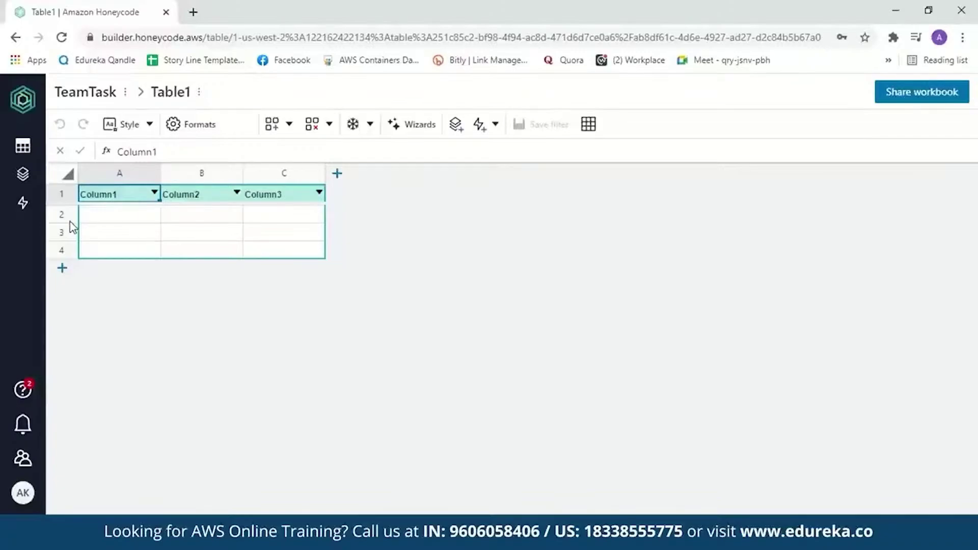
Step: Rename the header of the table's first column to "Sl No."
double_click(127, 196)
key(BackSpace)
key(BackSpace)
key(BackSpace)
key(BackSpace)
key(BackSpace)
key(BackSpace)
key(BackSpace)
text(S)
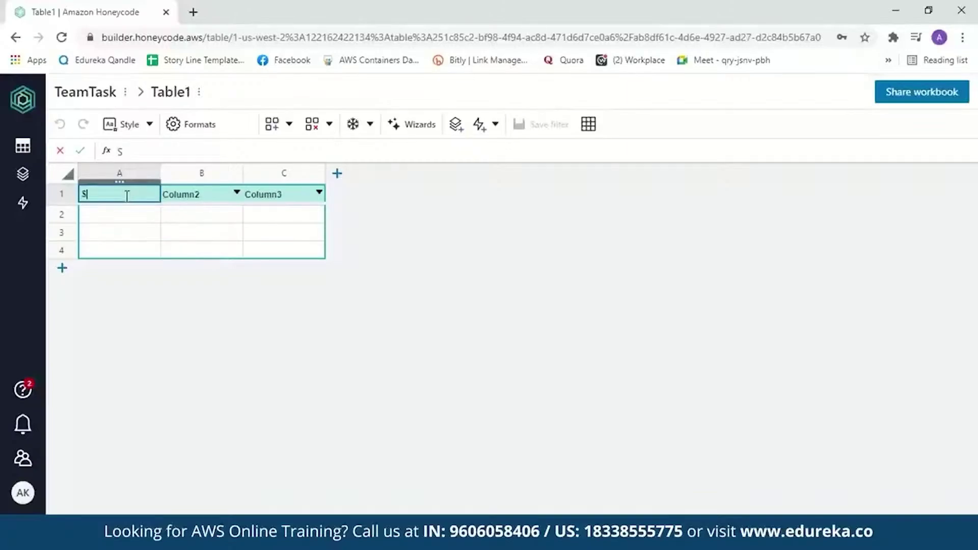
text(l No.)
Step: Rename the header of the second column to "Name of the task"
double_click(195, 194)
key(BackSpace)
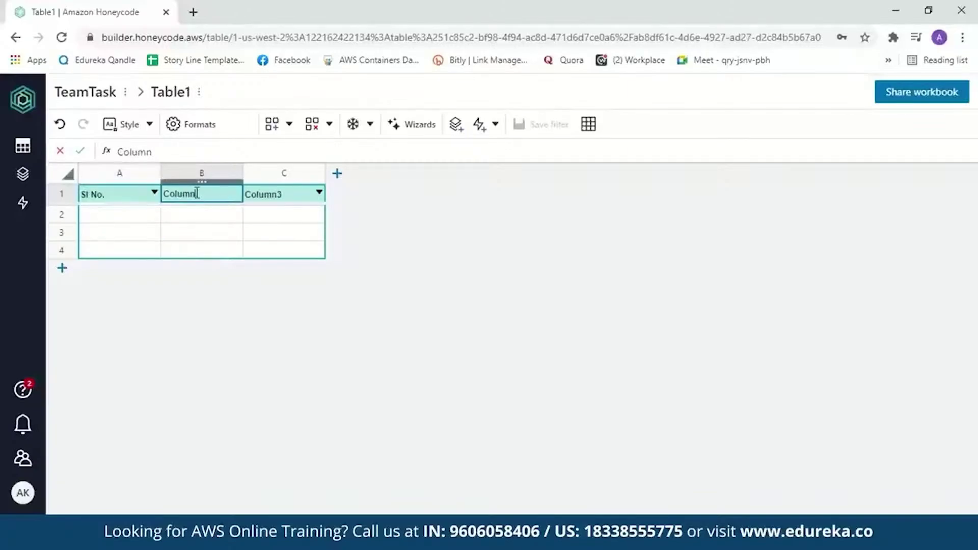
key(BackSpace)
key(BackSpace)
key(BackSpace)
key(BackSpace)
key(BackSpace)
key(BackSpace)
text(Name of the task)
Step: Rename the header of the third column to "Assigned to"
double_click(278, 195)
key(BackSpace)
key(BackSpace)
key(BackSpace)
key(BackSpace)
key(BackSpace)
key(BackSpace)
key(BackSpace)
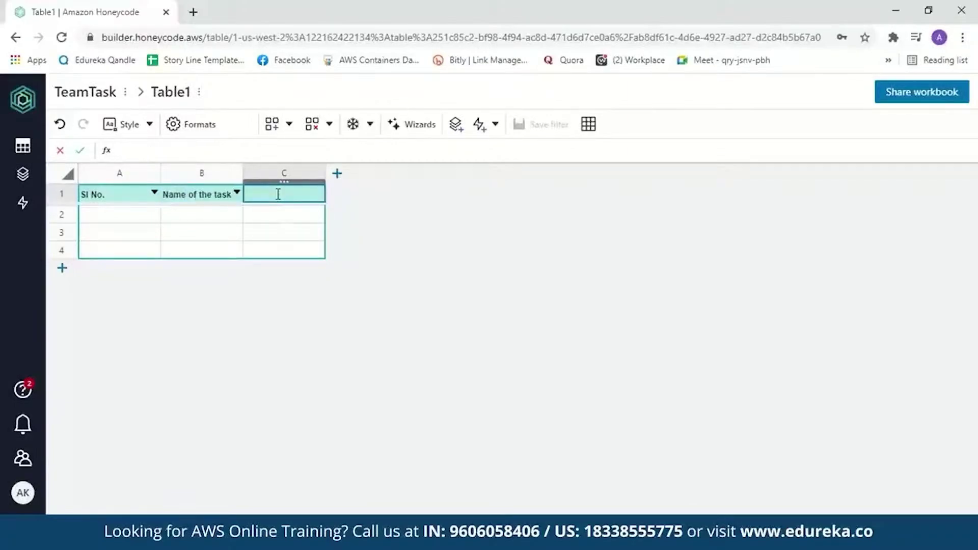
text(Assigned to)
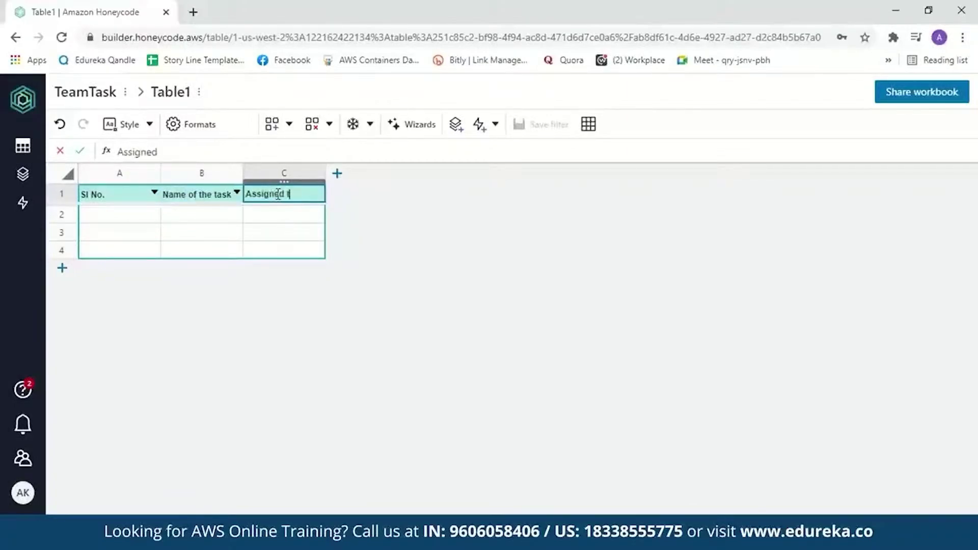
Step: Add a fourth column to the table and name its header "Status"
click(337, 173)
double_click(376, 192)
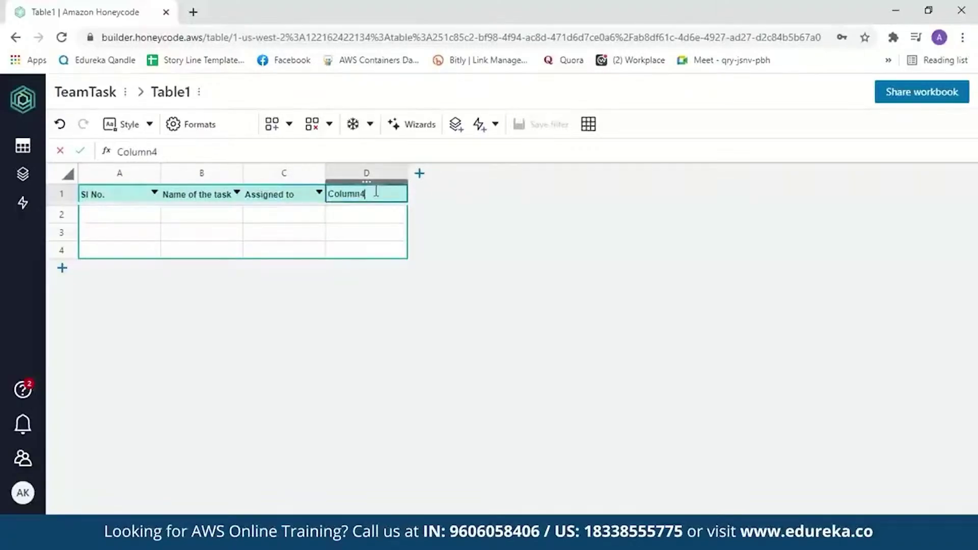
key(BackSpace)
key(BackSpace)
key(BackSpace)
key(BackSpace)
key(BackSpace)
key(BackSpace)
key(BackSpace)
text(Status)
Step: Add a fifth column to the table and name its header "Start Date"
click(420, 174)
double_click(448, 193)
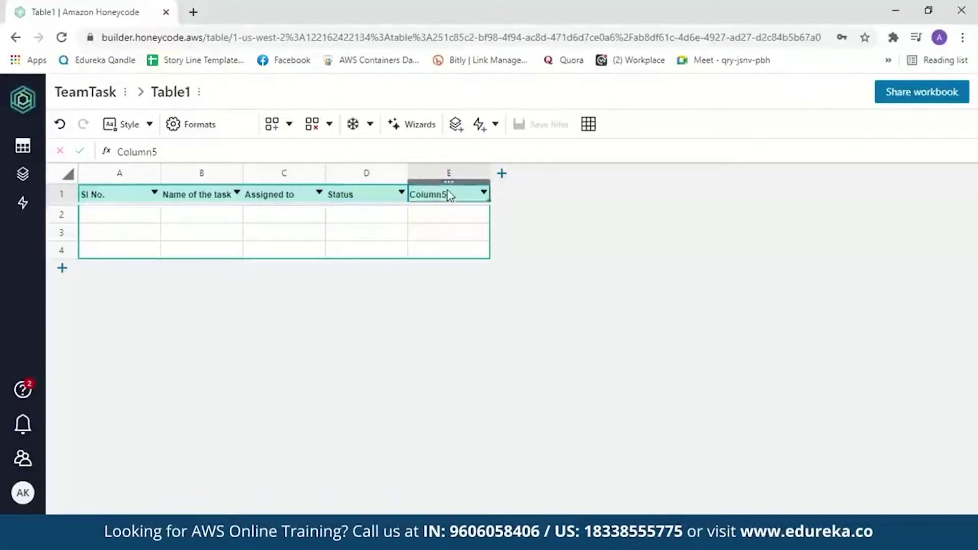
key(BackSpace)
key(BackSpace)
key(BackSpace)
key(BackSpace)
key(BackSpace)
key(BackSpace)
key(BackSpace)
text(Start Date)
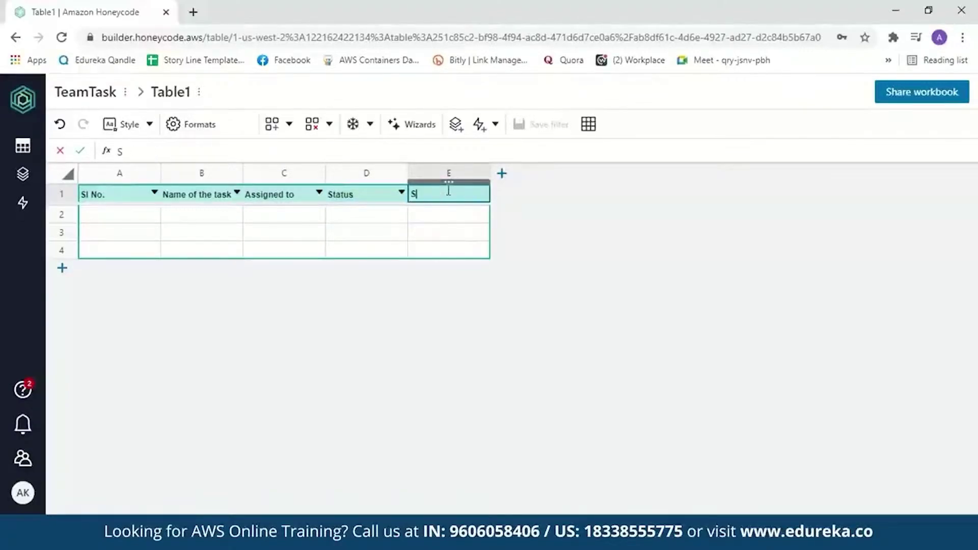
Step: Add a sixth column to the table and name its header "Deadline"
click(501, 174)
double_click(537, 194)
key(BackSpace)
key(BackSpace)
key(BackSpace)
key(BackSpace)
key(BackSpace)
key(BackSpace)
key(BackSpace)
text(Deadline)
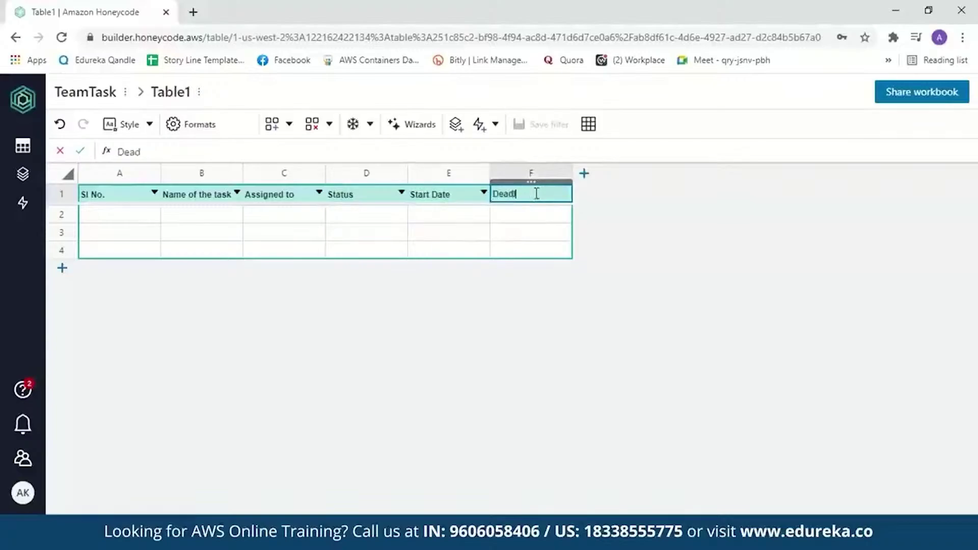
Step: Enter serial number 1 and the task name "Amazon Honeycode" in row 2
click(131, 220)
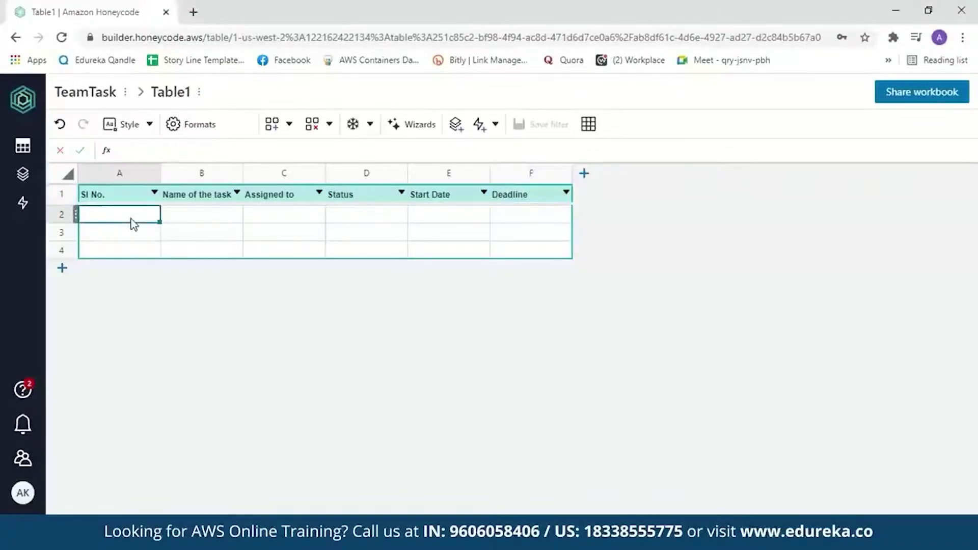
text(1)
key(Tab)
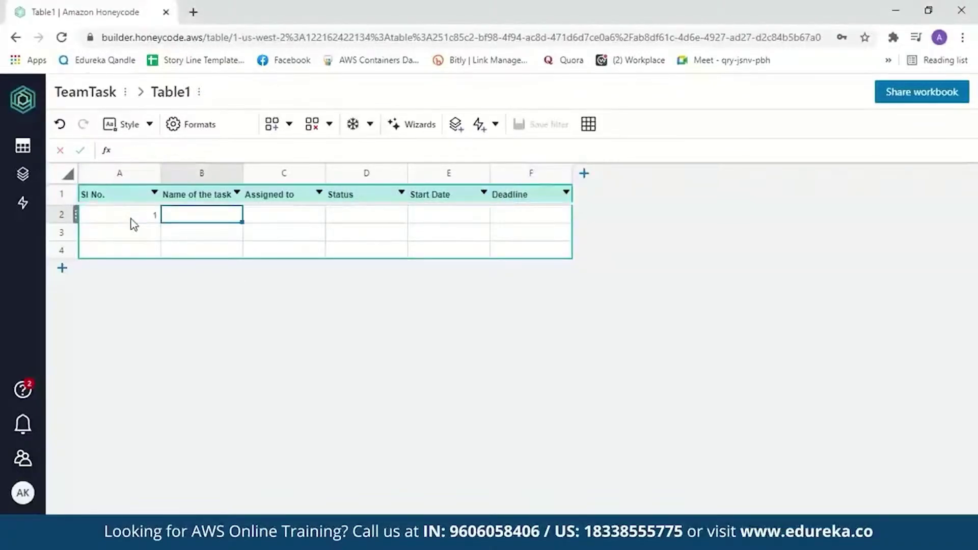
text(Am)
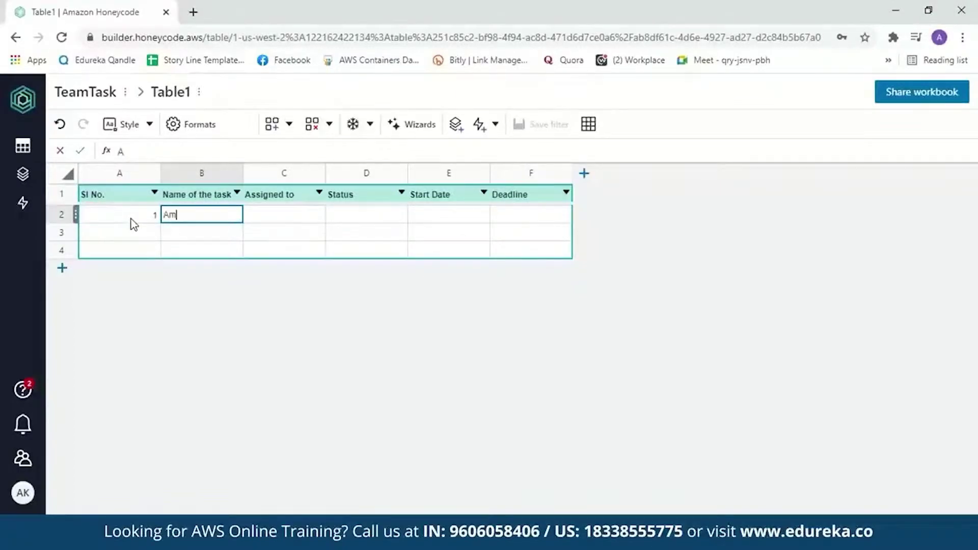
text(azon Honeycode)
key(Tab)
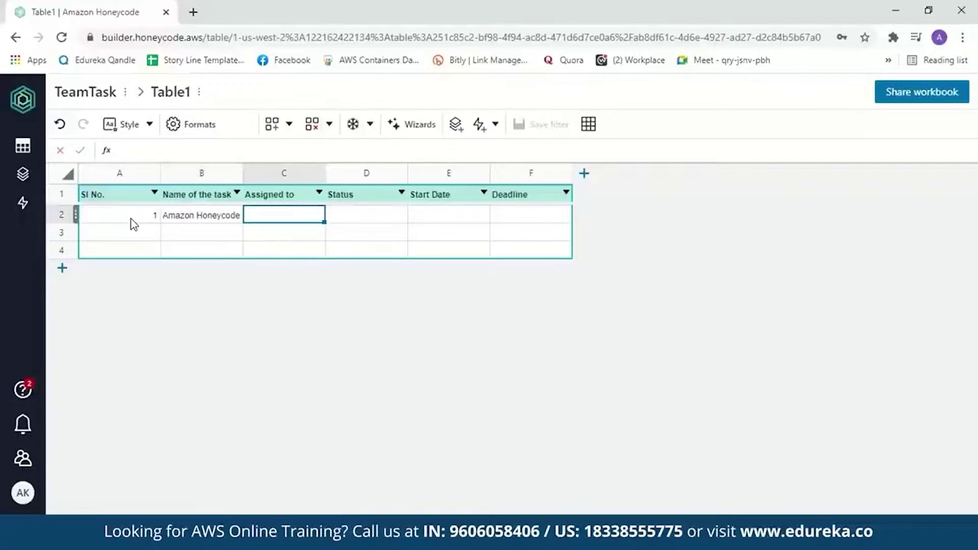
Step: Fill in the assignee's first name and the status "Pending" for the Amazon Honeycode task
text(Amman)
key(Tab)
text(Pending)
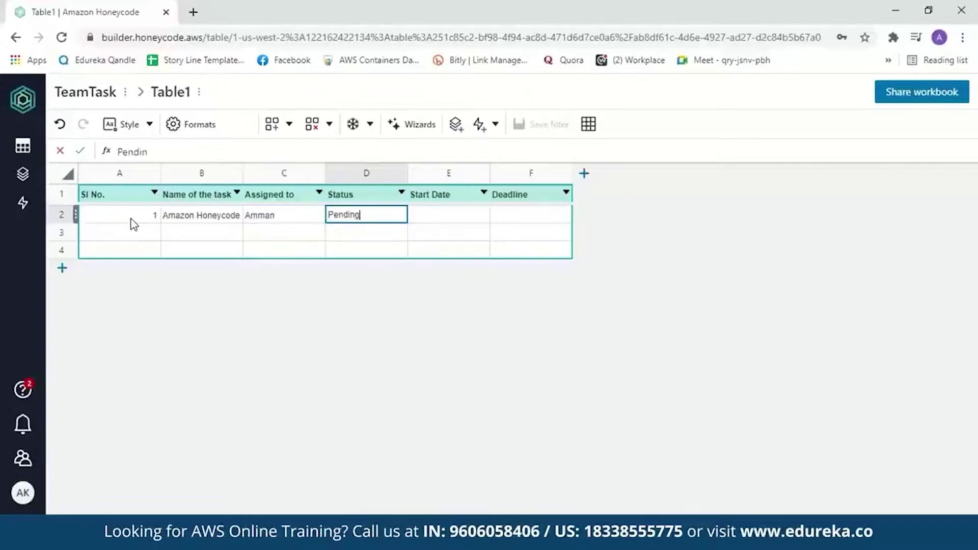
key(Tab)
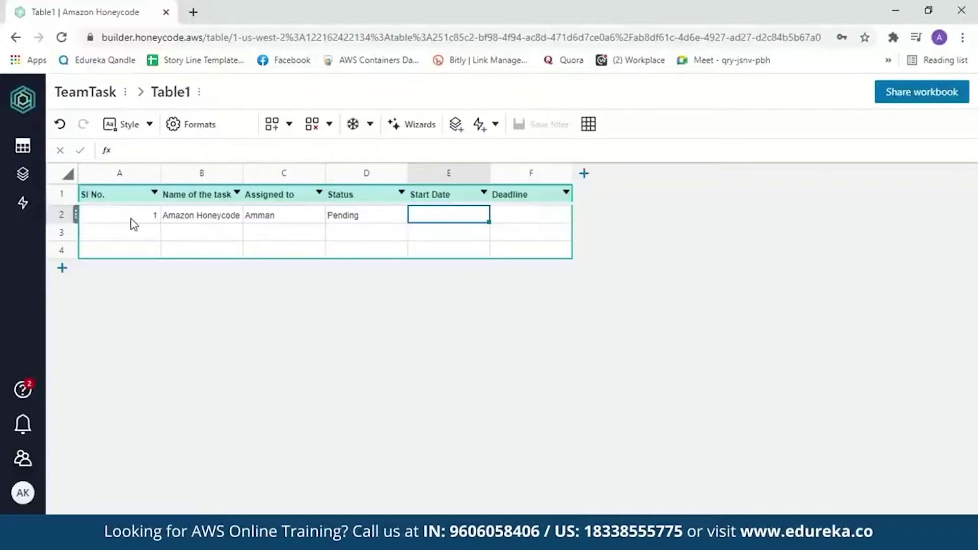
Step: Enter the start date 10/04/2021 and the deadline 17/04/2021 for the Amazon Honeycode task
text(10/04/2021)
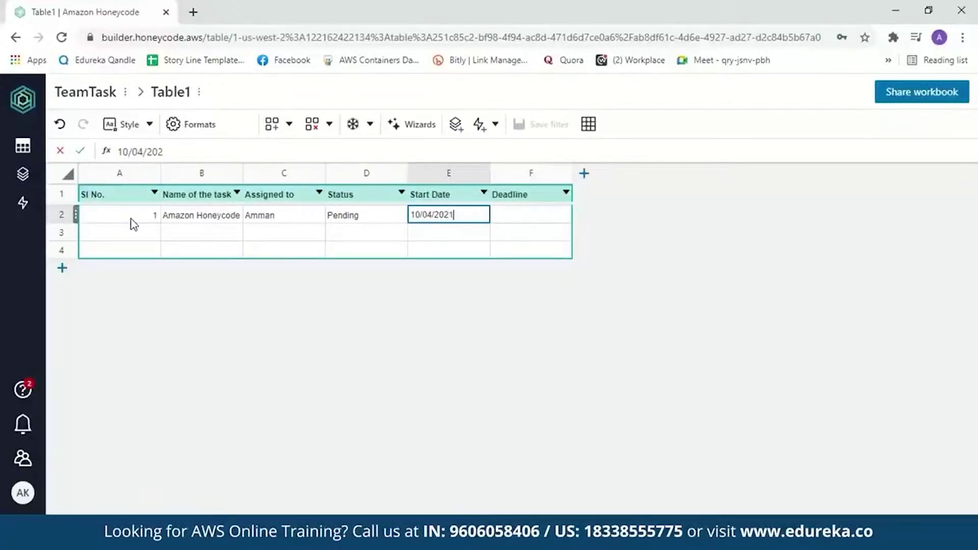
key(Tab)
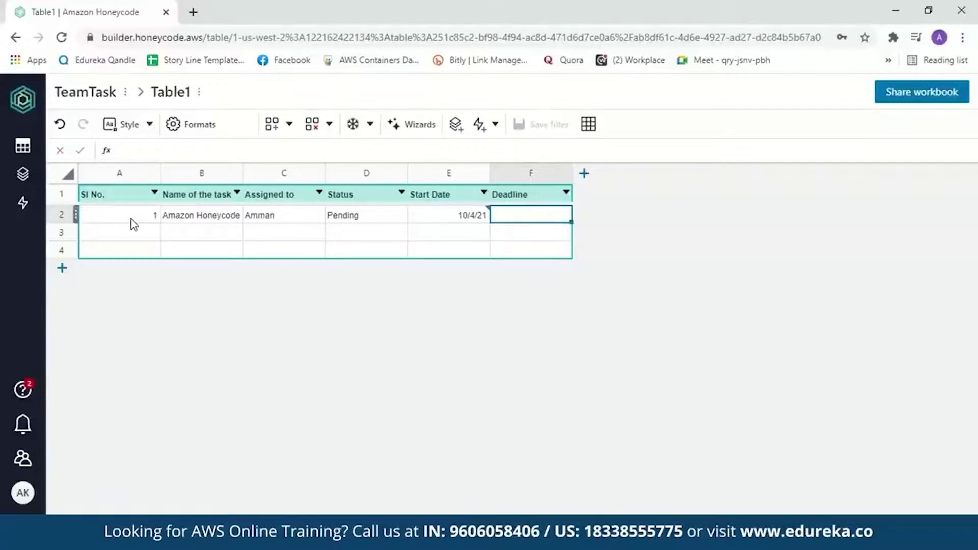
text(17/04/)
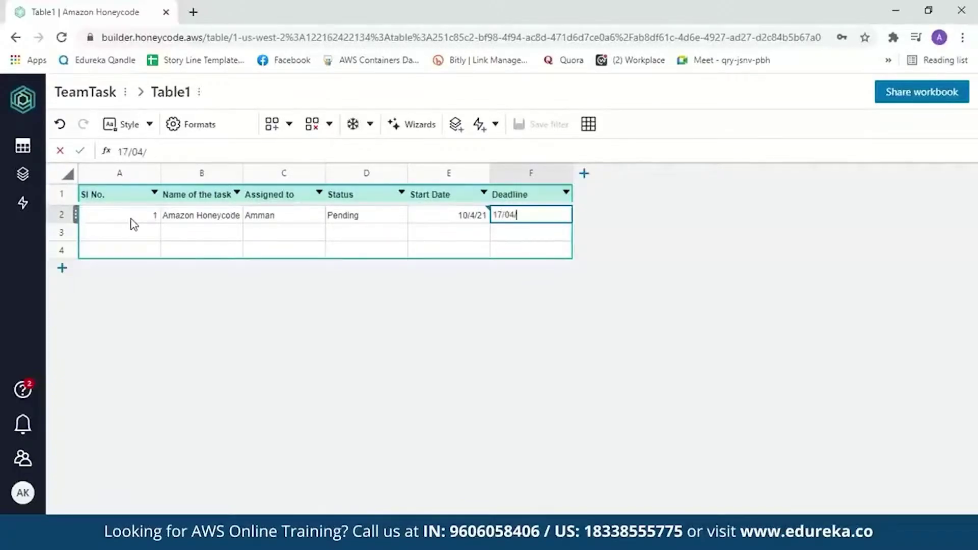
text(2021)
Step: Set the format of the Start Date column to Date
click(430, 216)
click(208, 127)
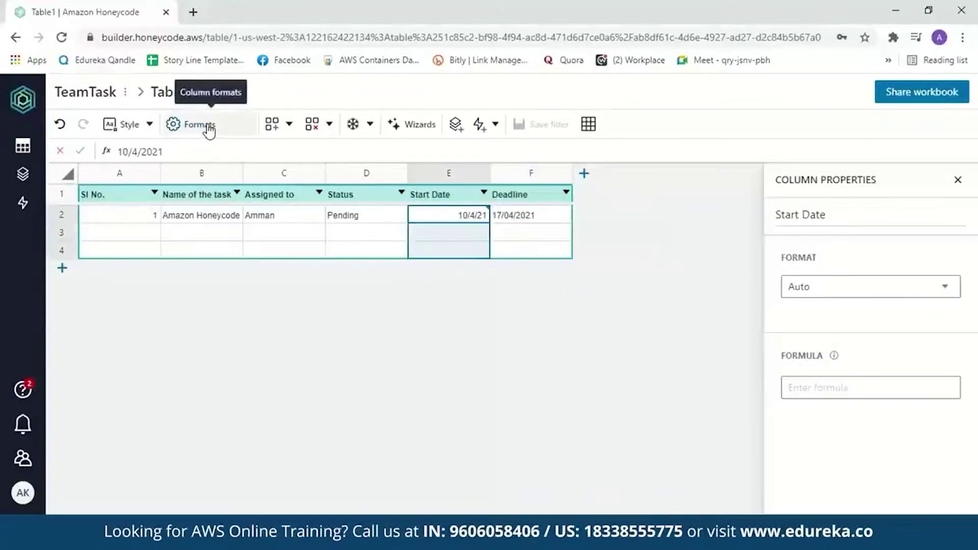
click(946, 294)
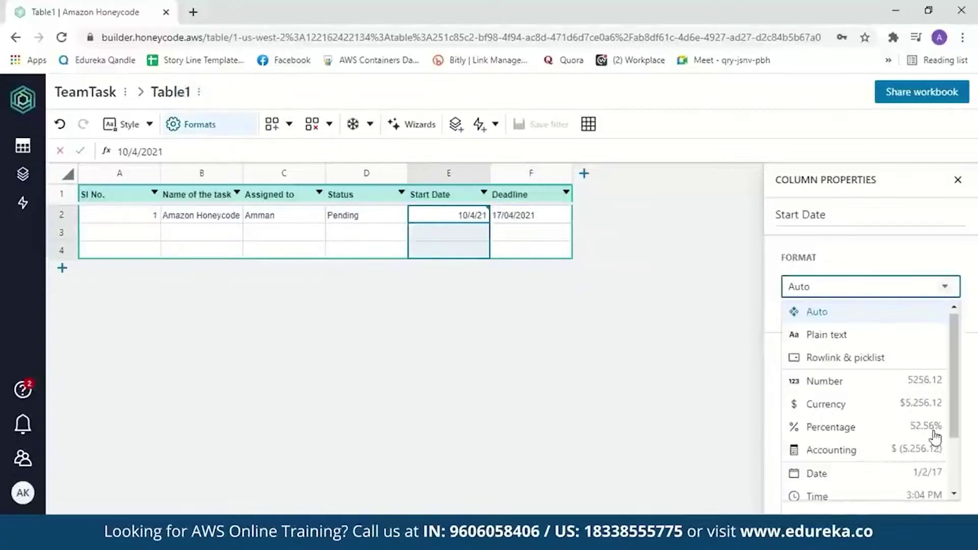
click(893, 479)
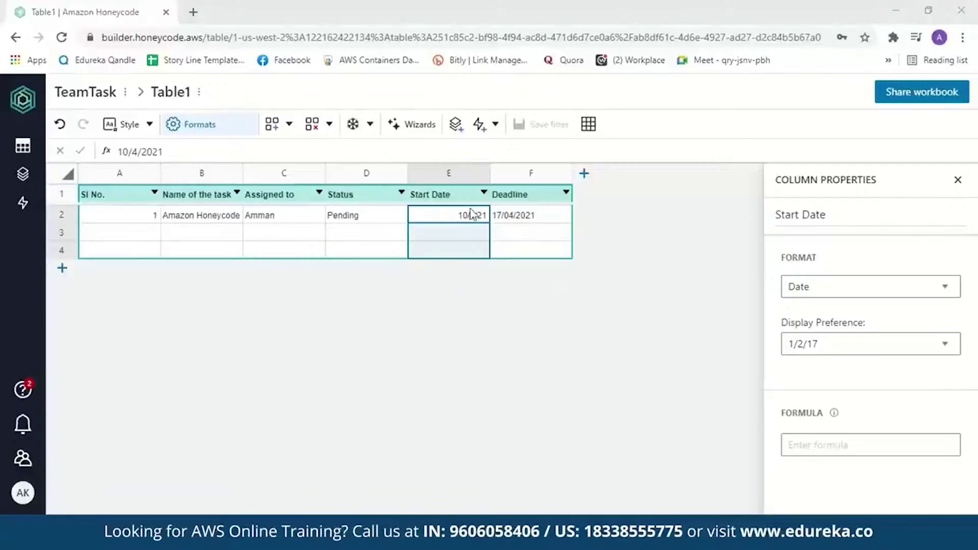
Step: Set the format of the Deadline column to Date
click(548, 197)
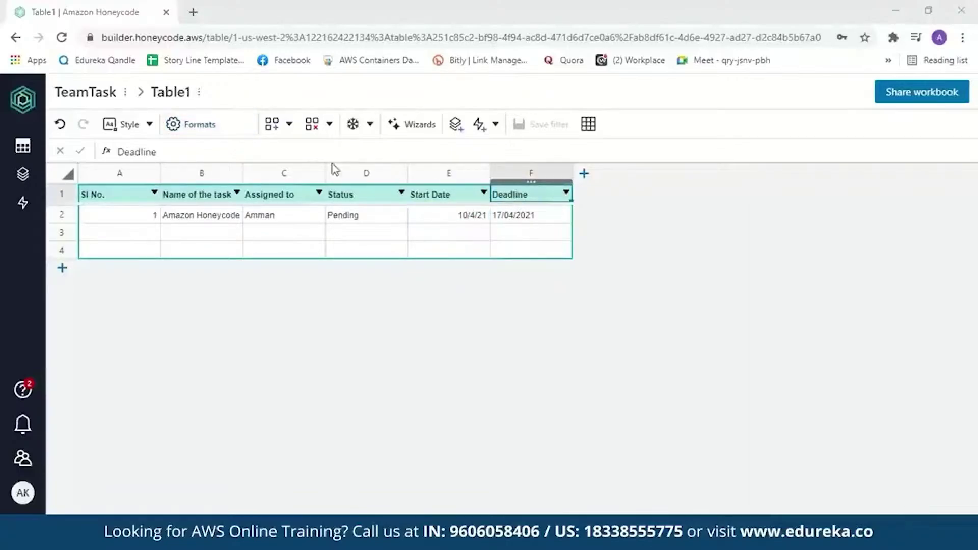
click(207, 135)
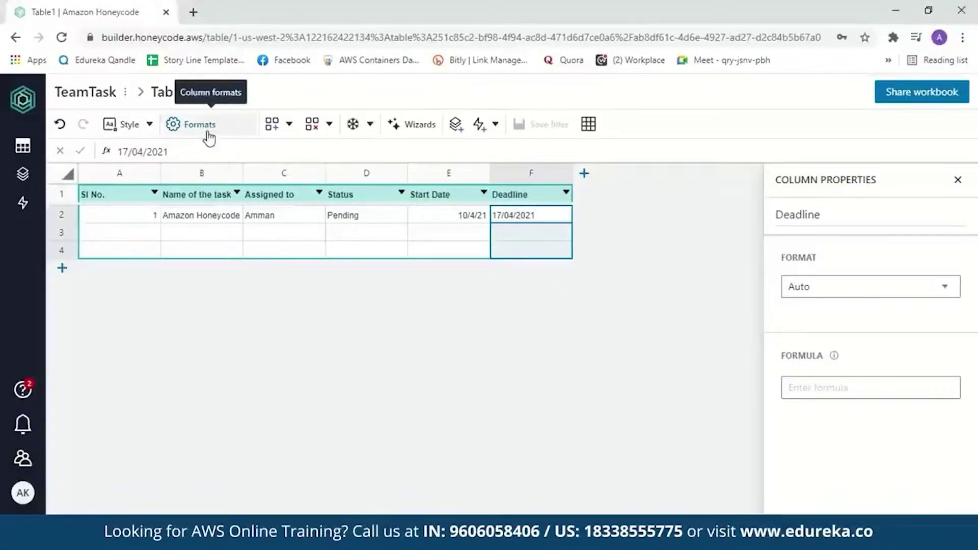
click(943, 291)
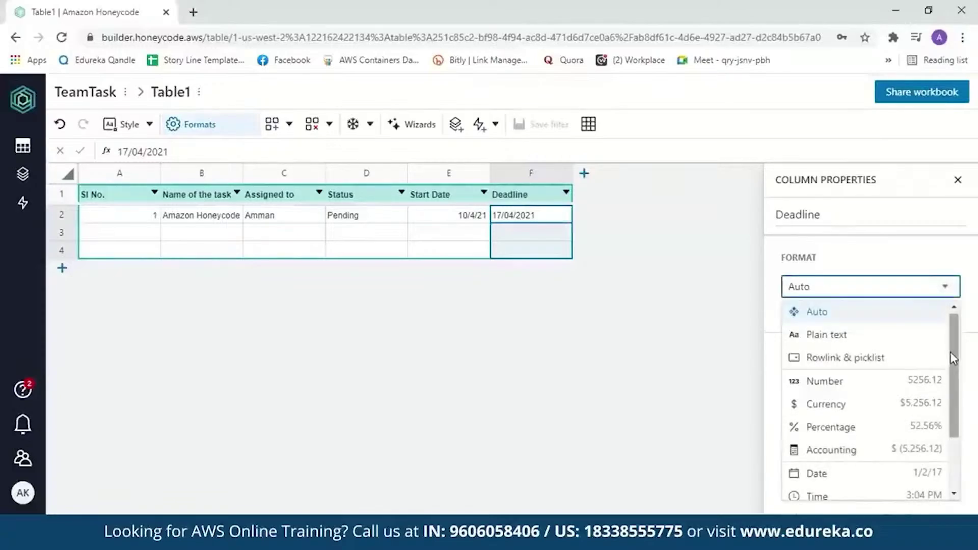
scroll(955, 385, down, 1)
click(898, 423)
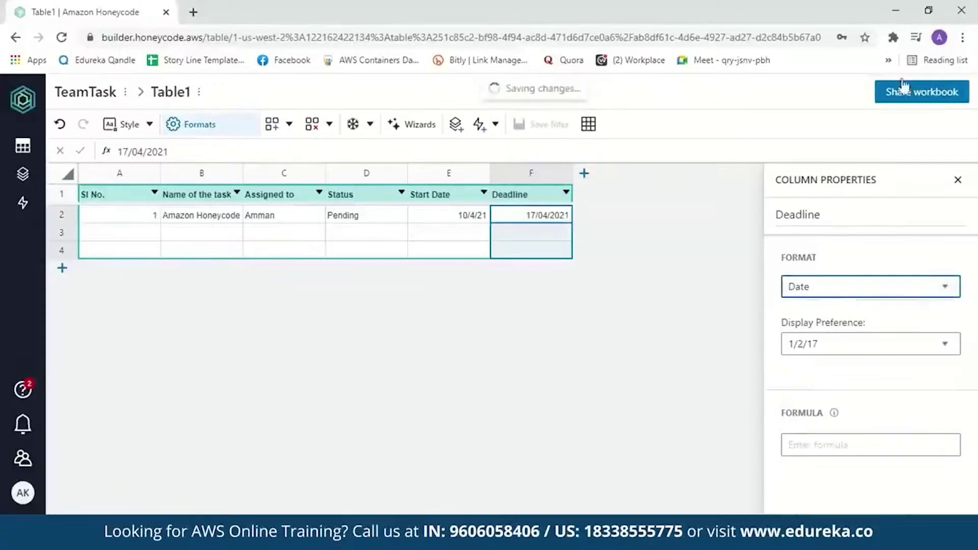
Step: Enter serial number 2, the task name "Amazon EC2" and the assignee's first name in row 3
click(115, 236)
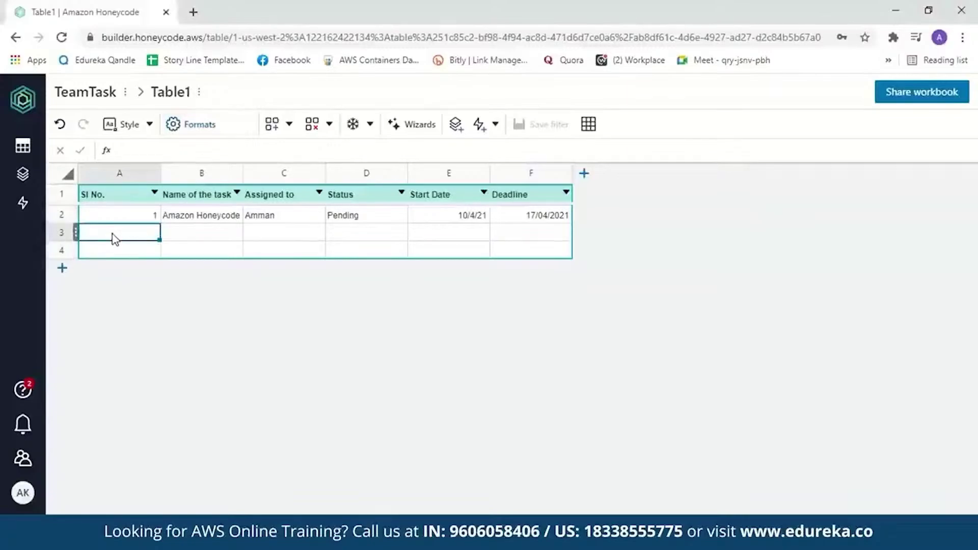
text(2)
key(Tab)
text(A)
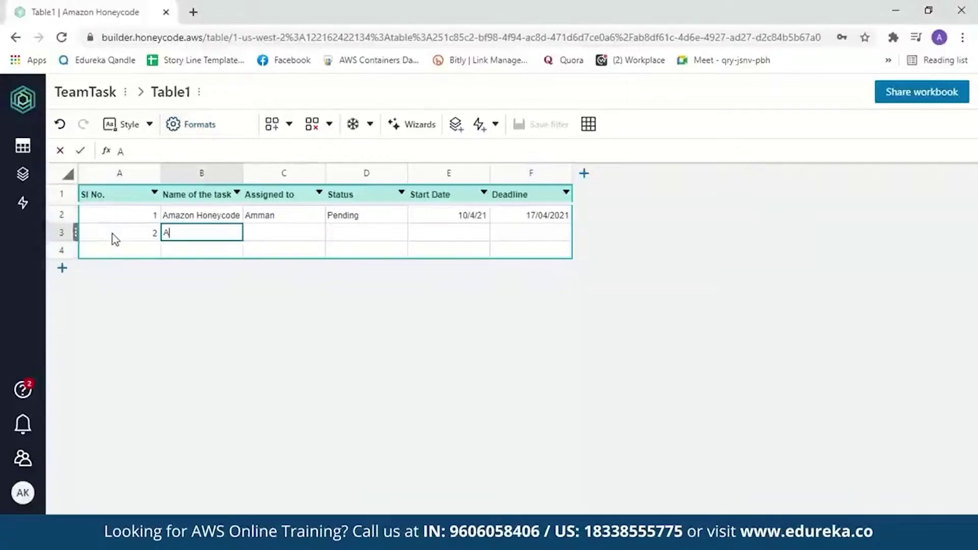
text(mazon)
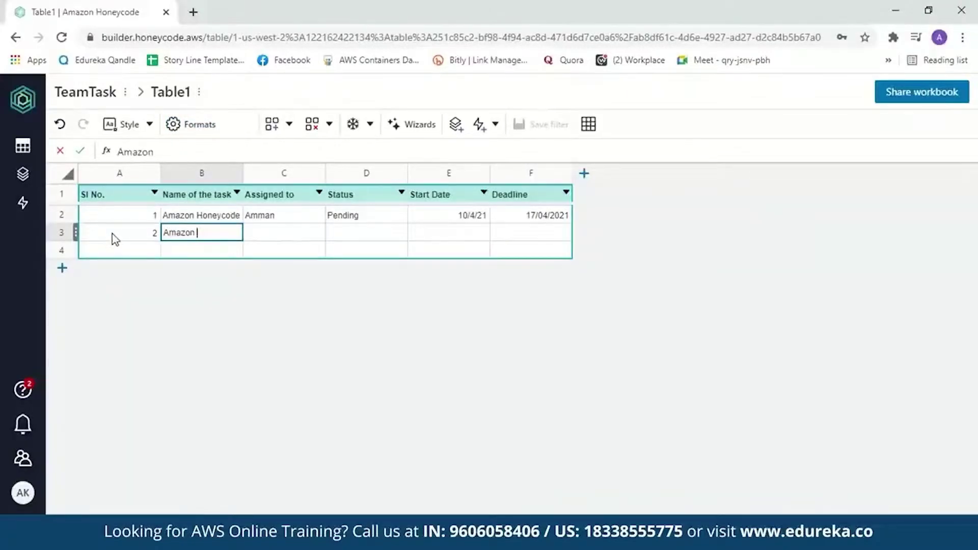
text( EC2)
key(Tab)
text(Amman)
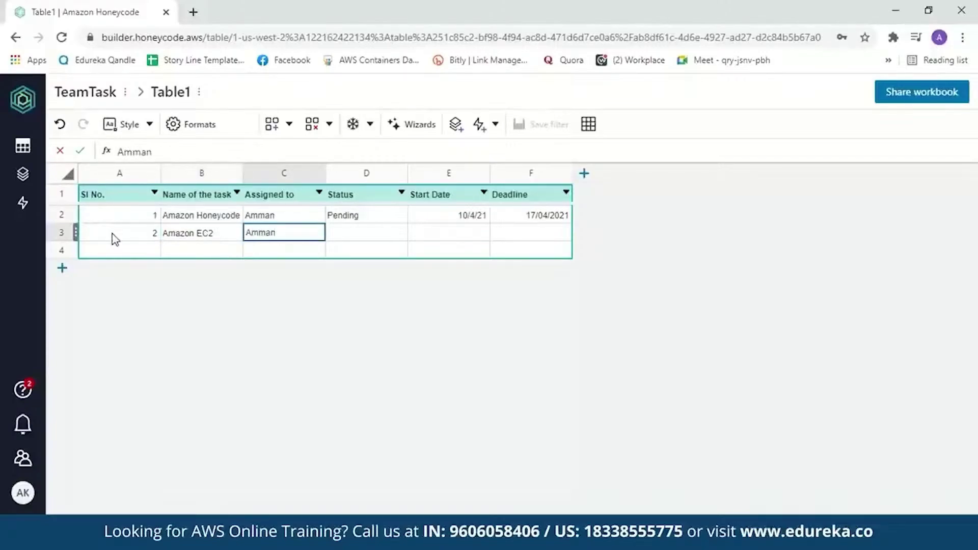
key(Tab)
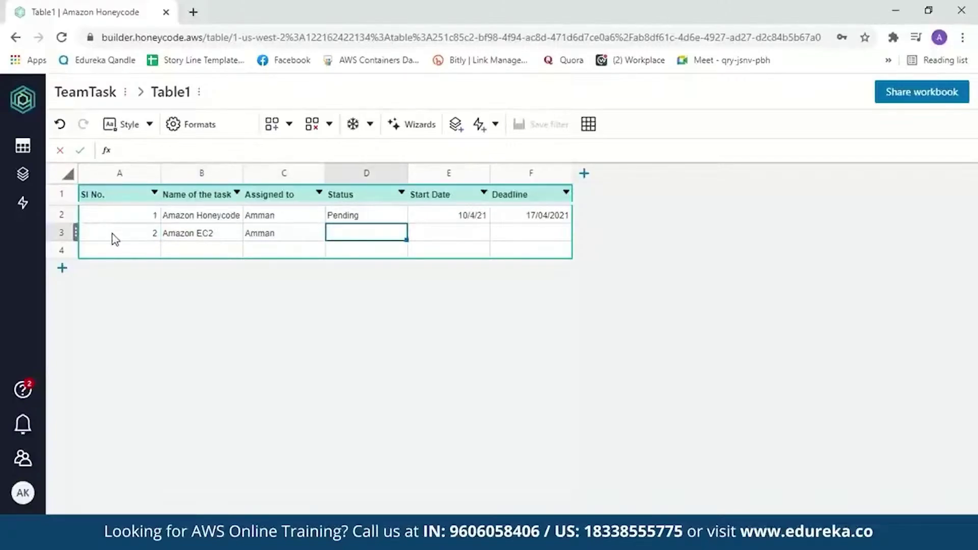
Step: Complete the Amazon EC2 row with status Done, start date 05/4/21 and deadline 11/04/2021
text(Done)
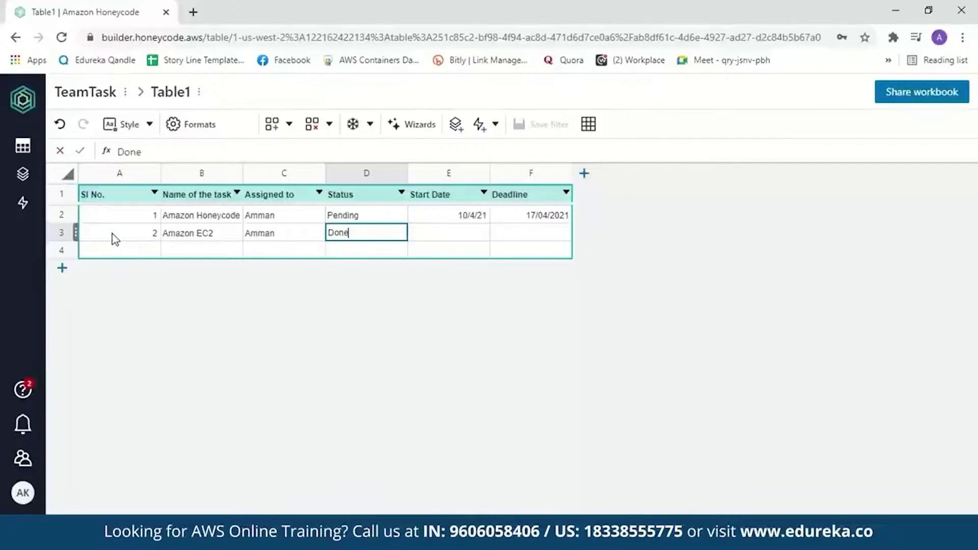
key(Tab)
text(05)
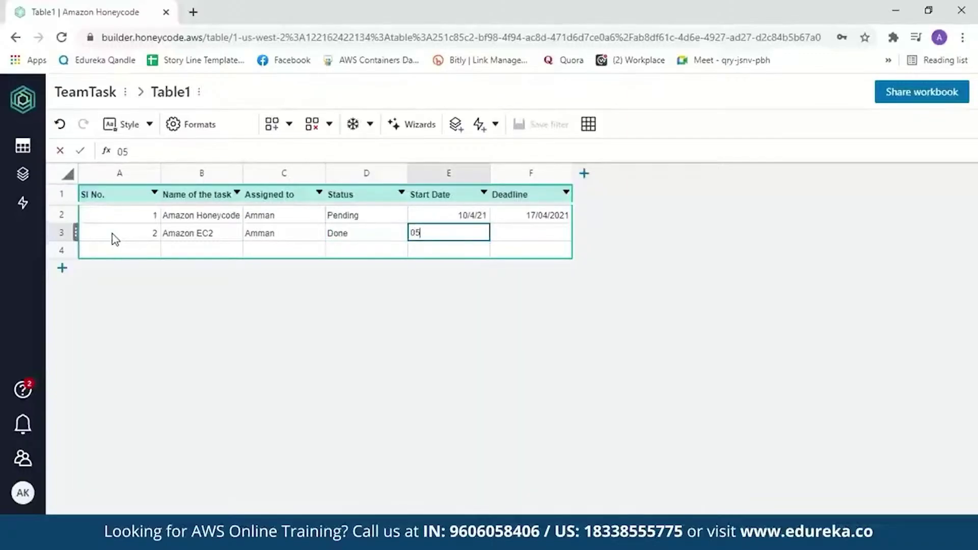
text(/4/21)
key(Tab)
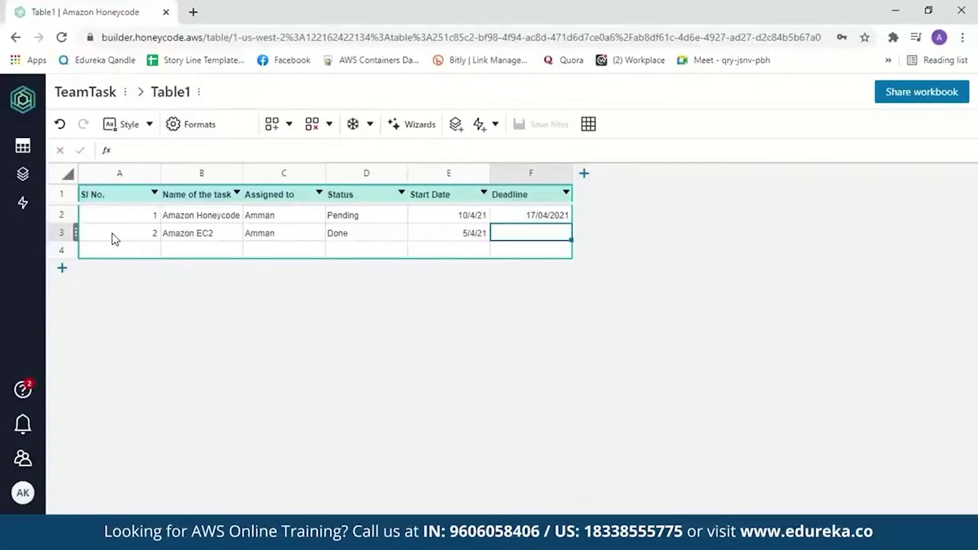
text(11/04/2021)
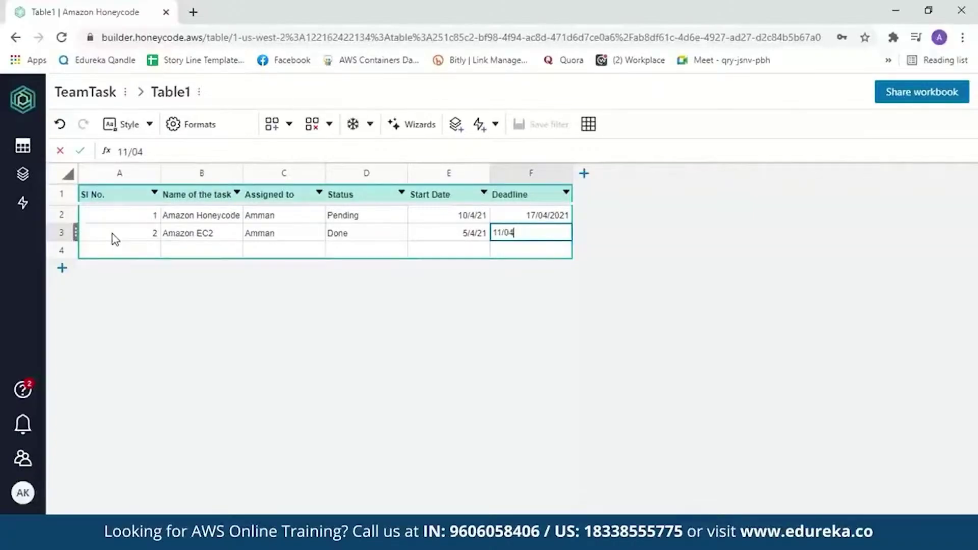
click(379, 232)
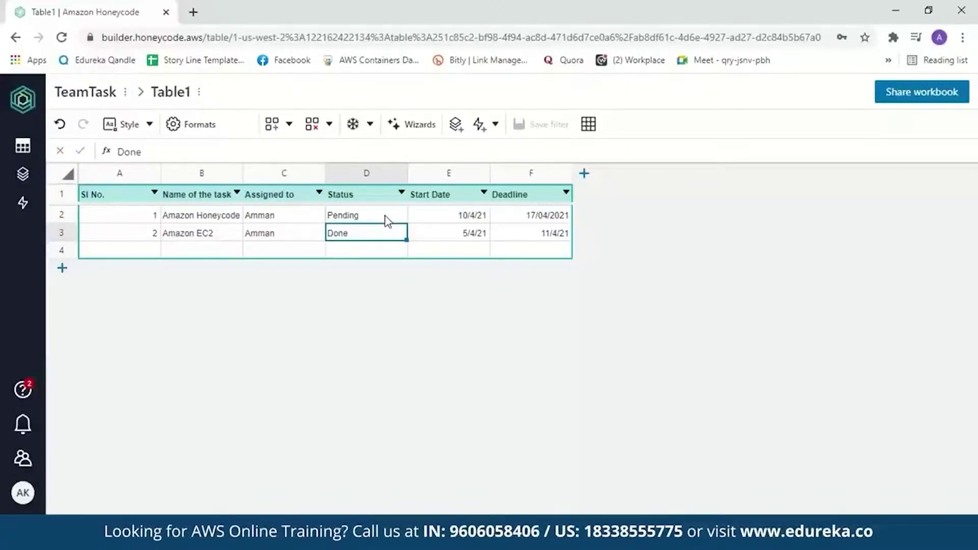
Step: Set the format of the Status column to Rowlink & picklist
click(382, 198)
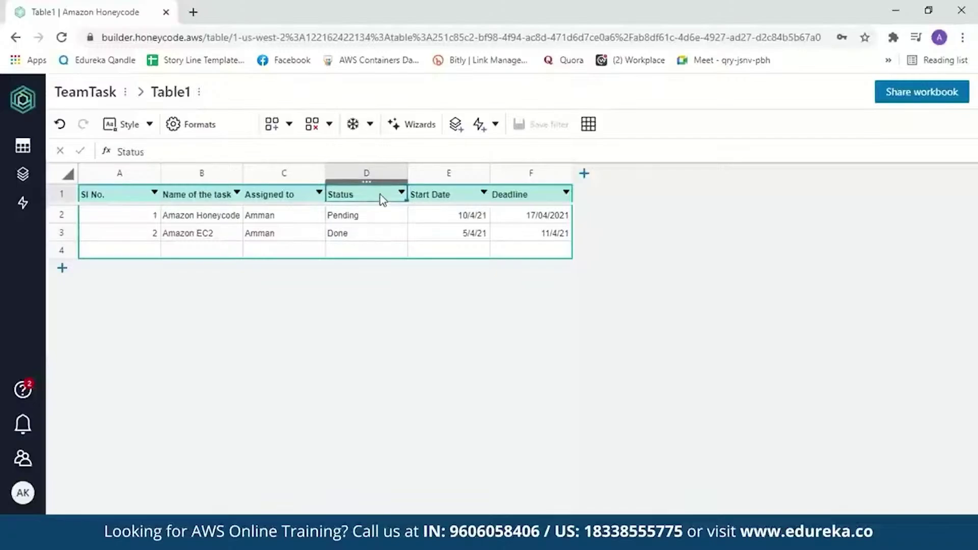
click(206, 134)
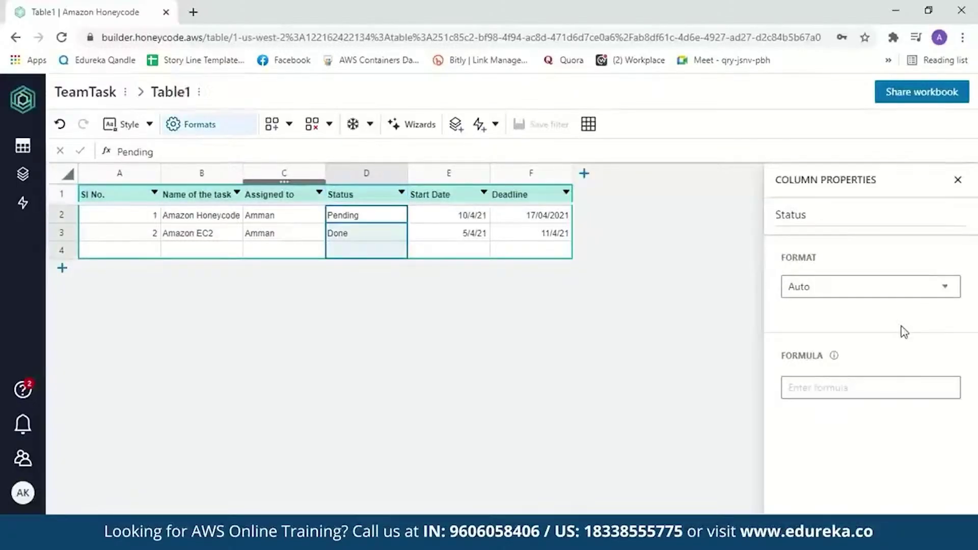
click(940, 288)
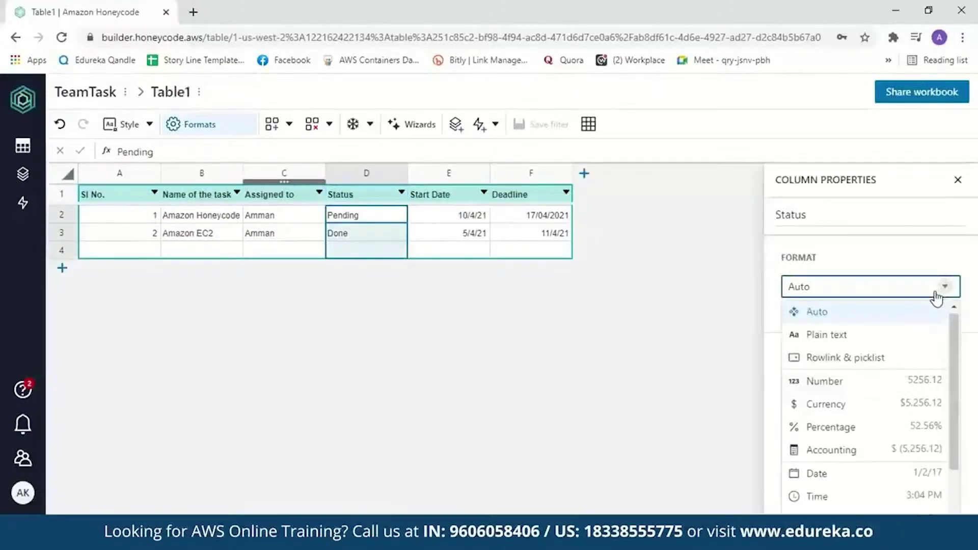
click(880, 359)
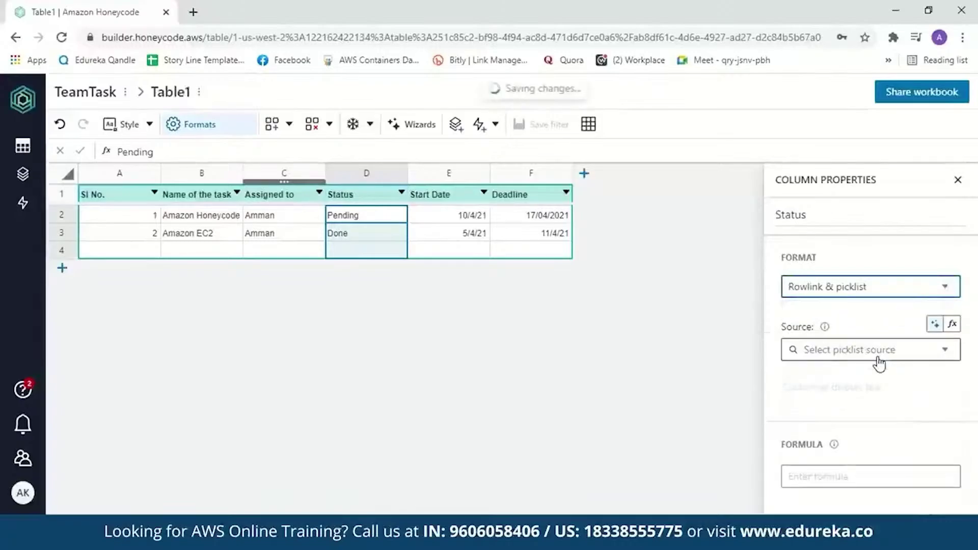
Step: Create a new picklist source table from the Status values Done and Pending, and check the choices offered in row 2
click(946, 350)
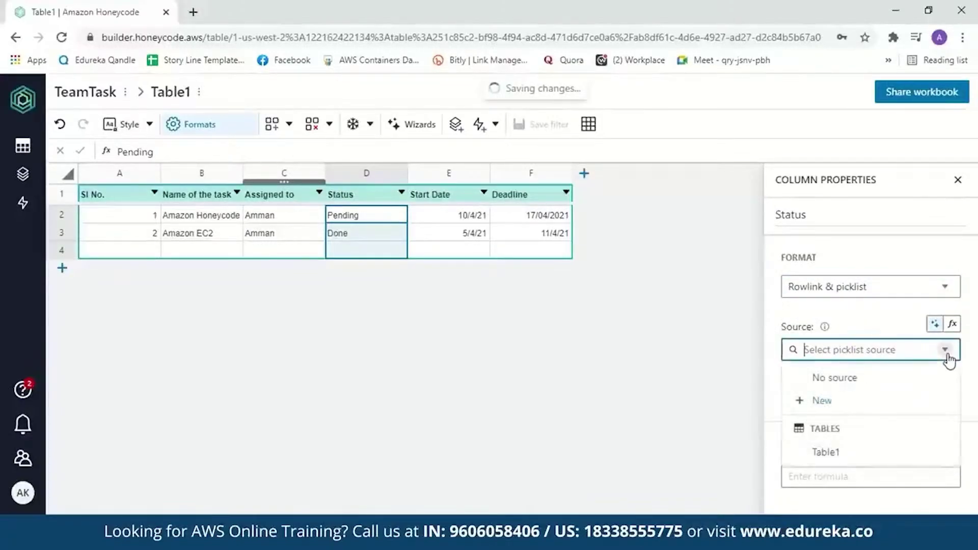
click(815, 403)
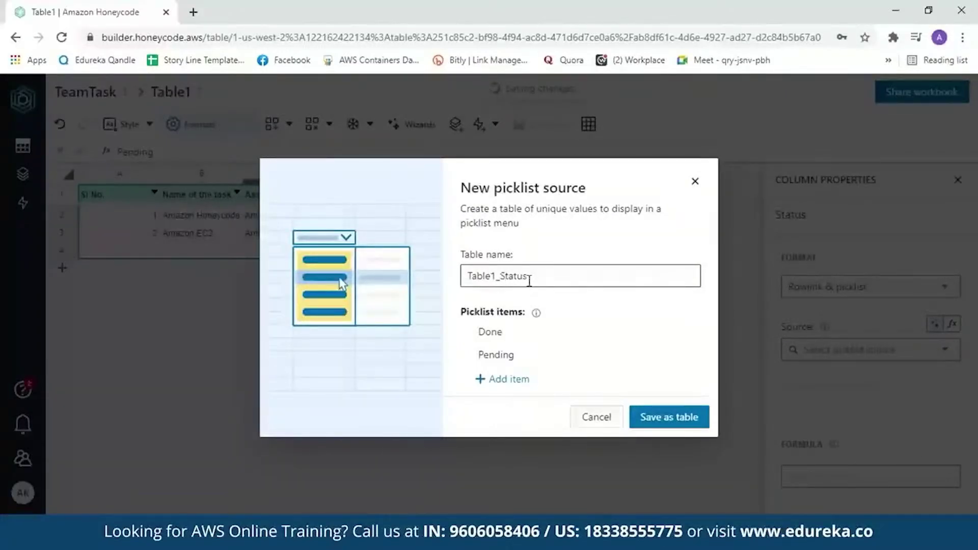
click(507, 336)
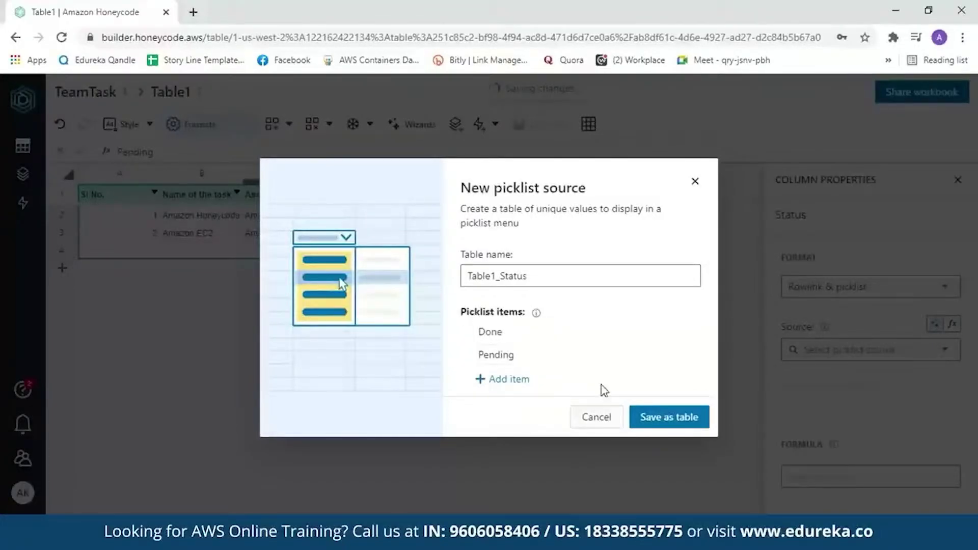
click(667, 417)
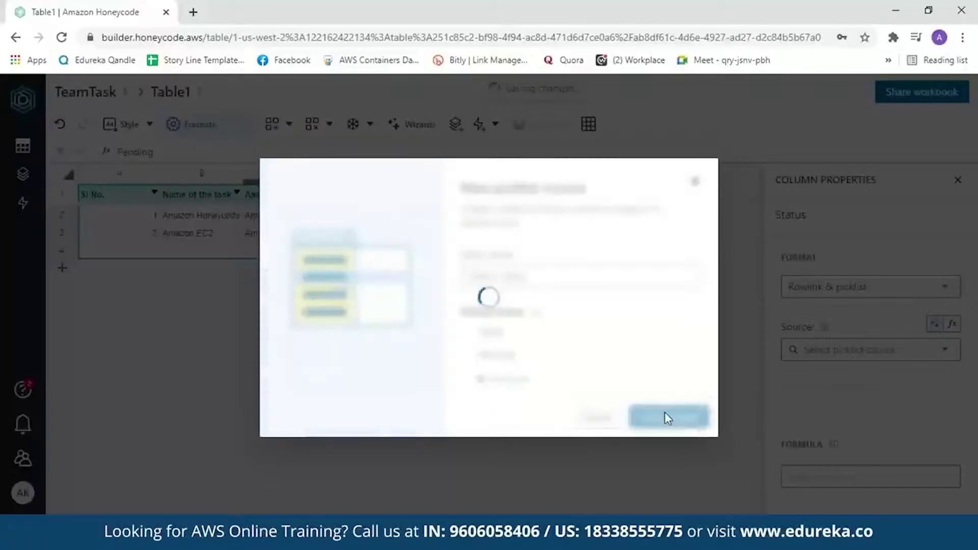
key(Return)
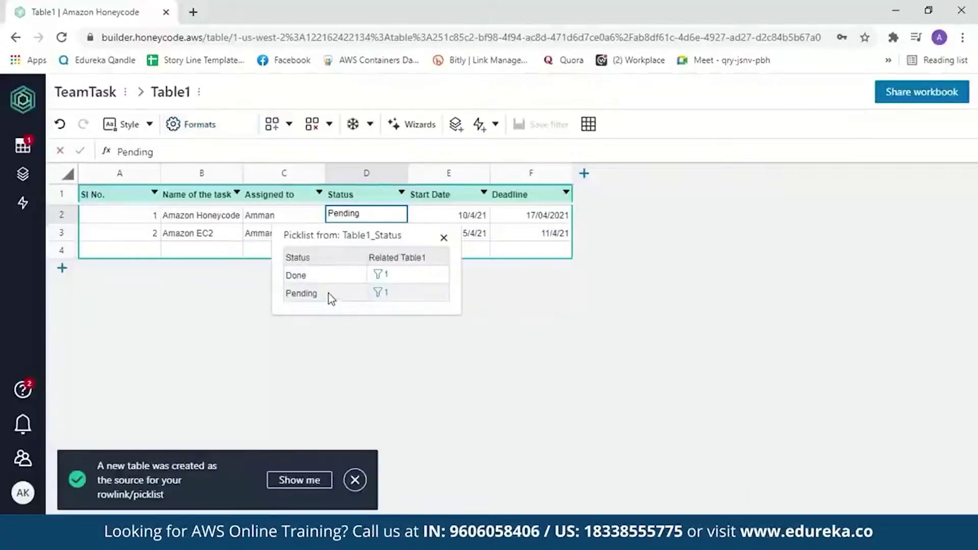
click(421, 215)
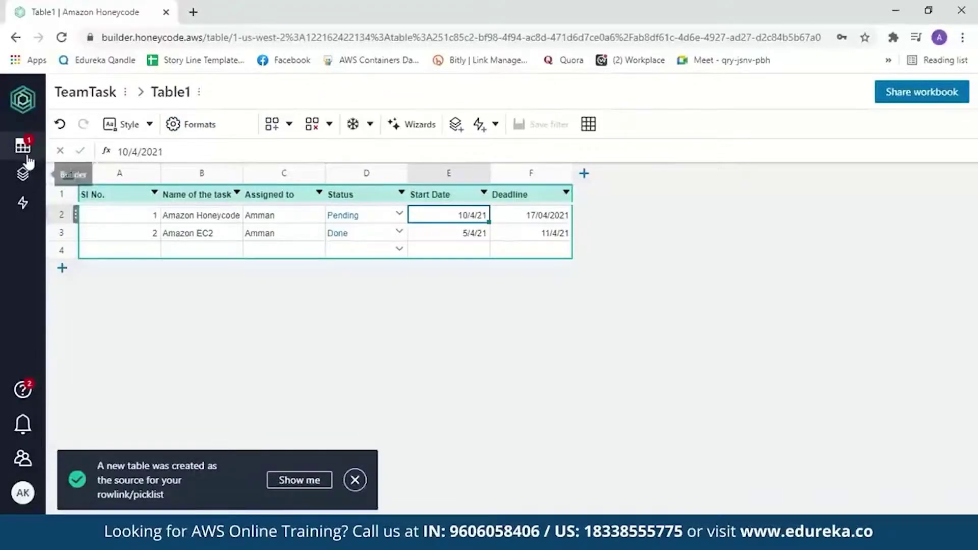
Step: Rename Table1 as TeamTask, written without a space
click(24, 146)
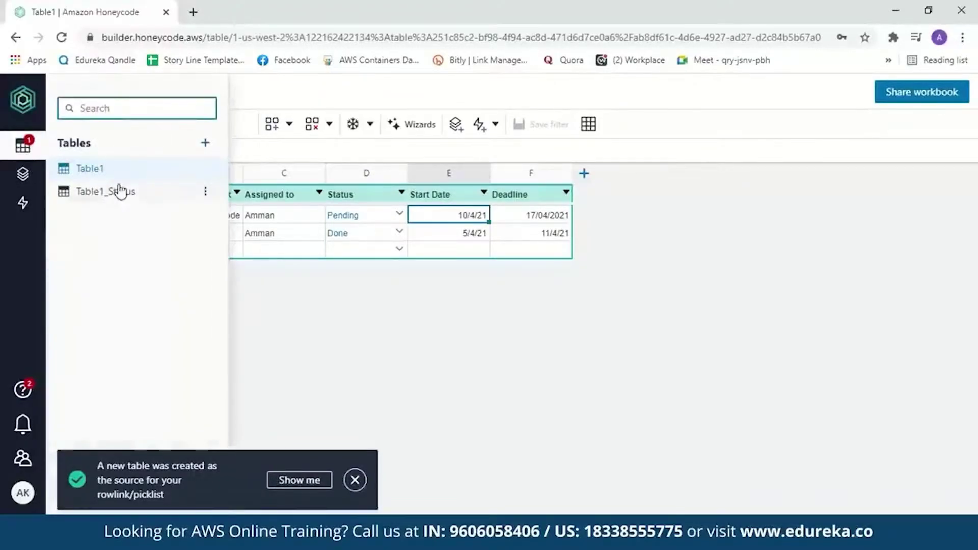
double_click(97, 170)
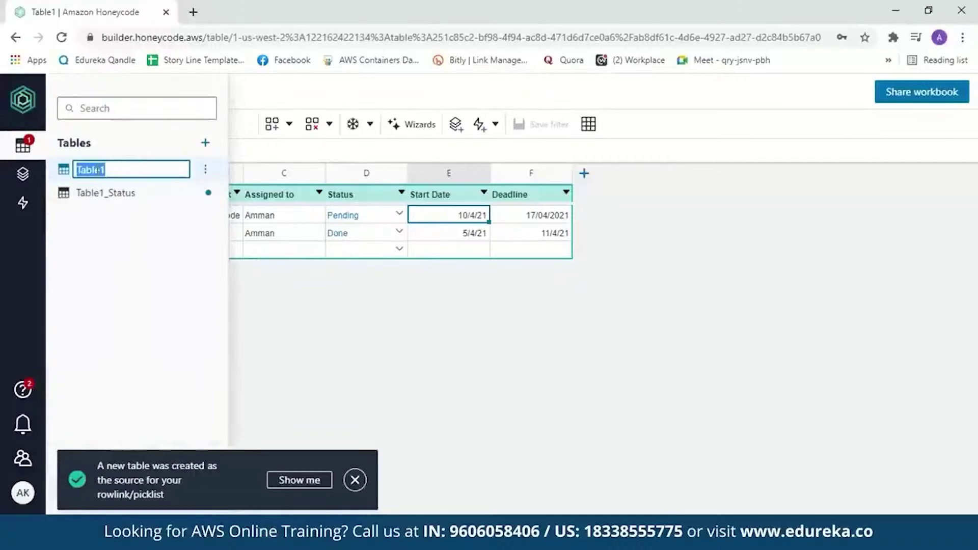
key(BackSpace)
text(TeamTask)
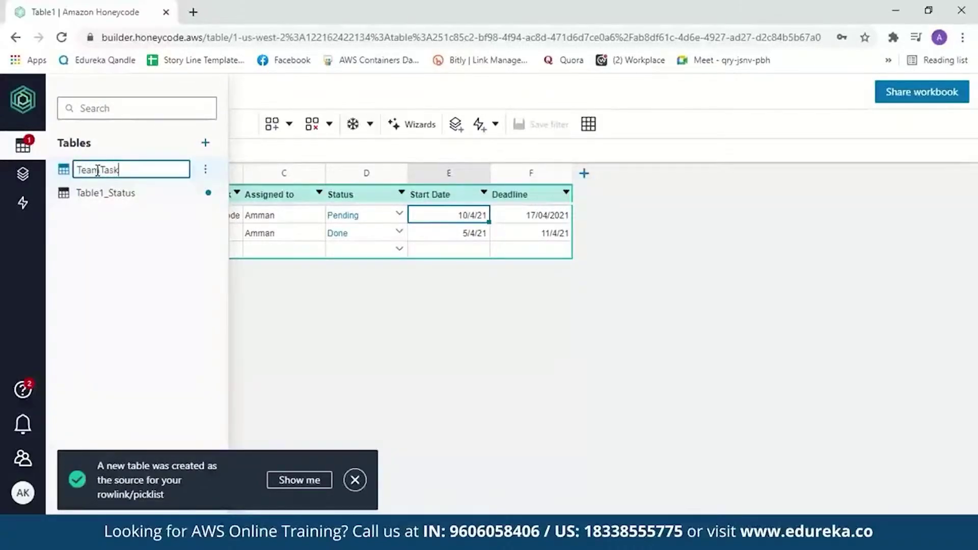
click(98, 170)
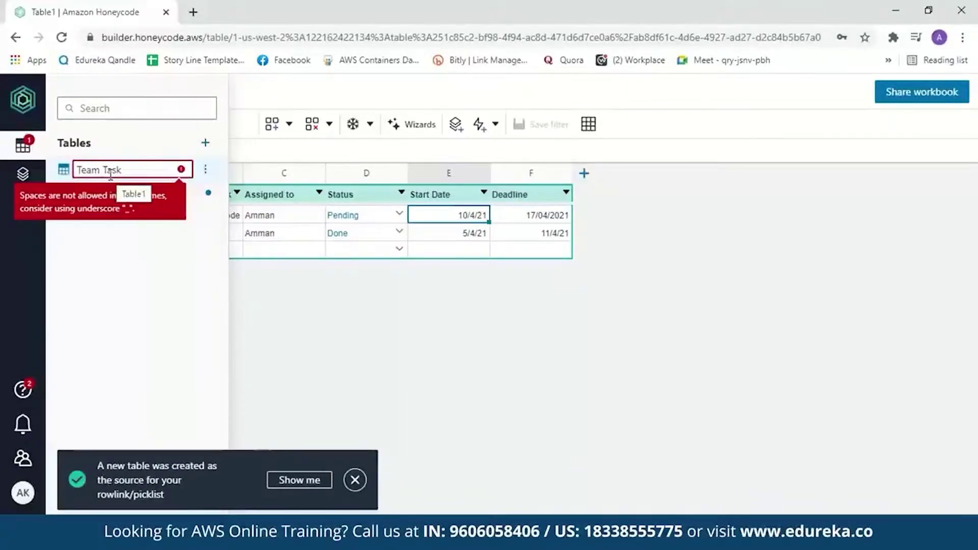
key(BackSpace)
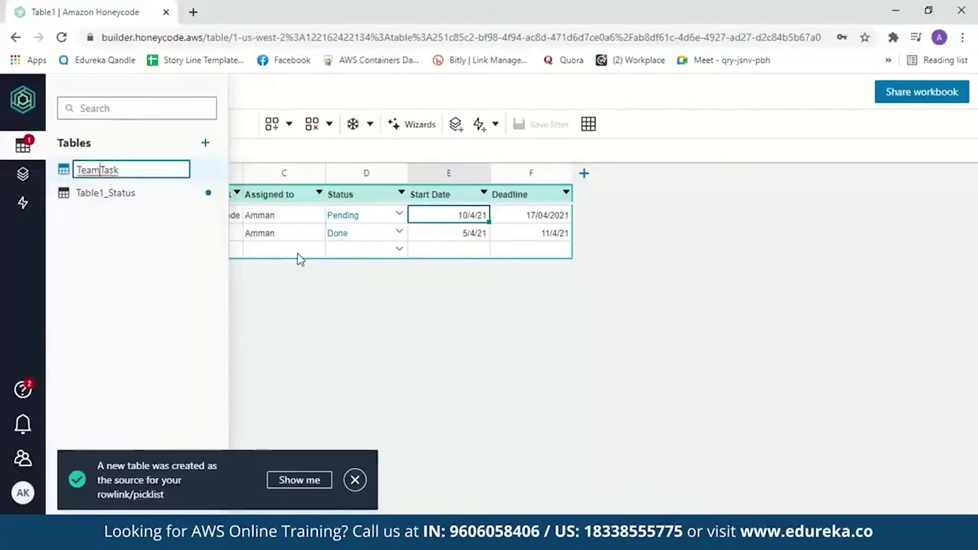
key(Return)
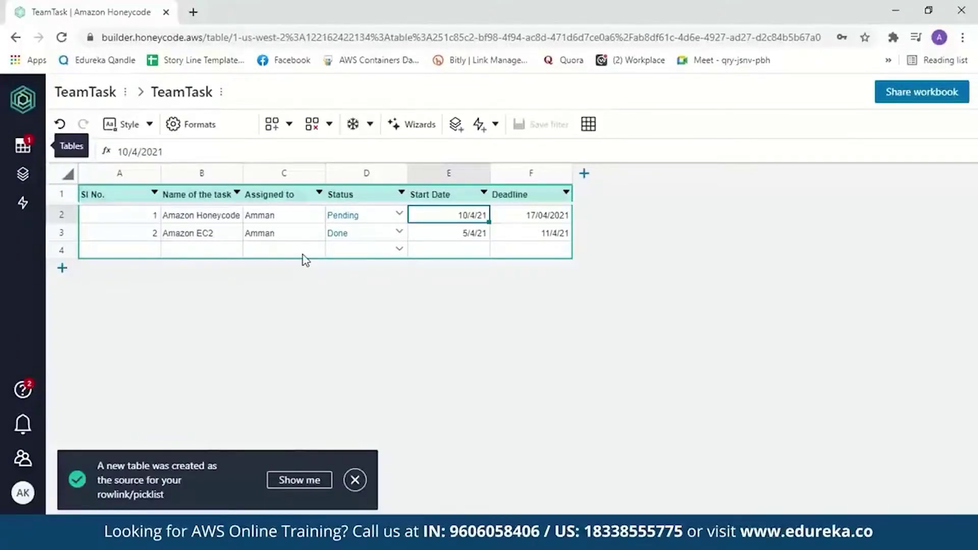
Step: Start building a new app with the app wizard and dismiss the new-table notification
click(24, 176)
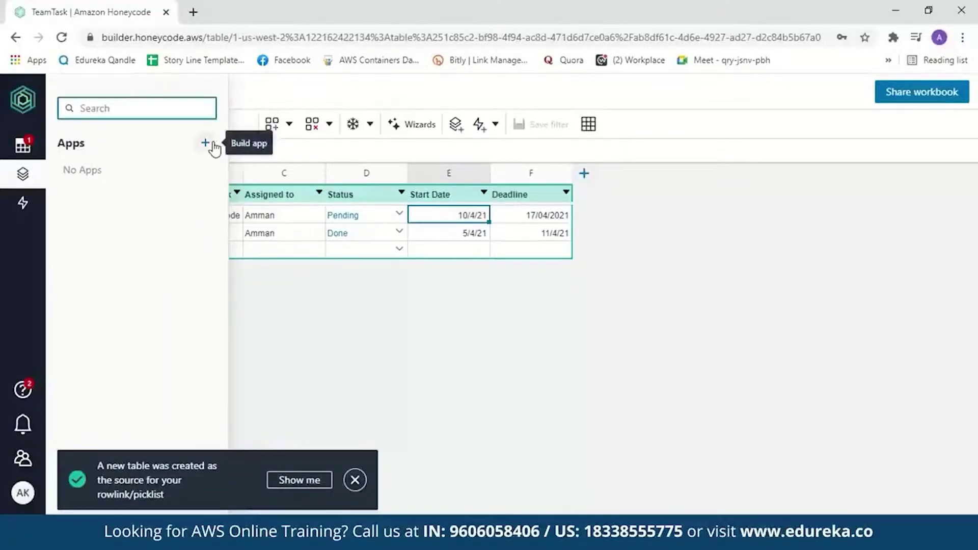
click(213, 144)
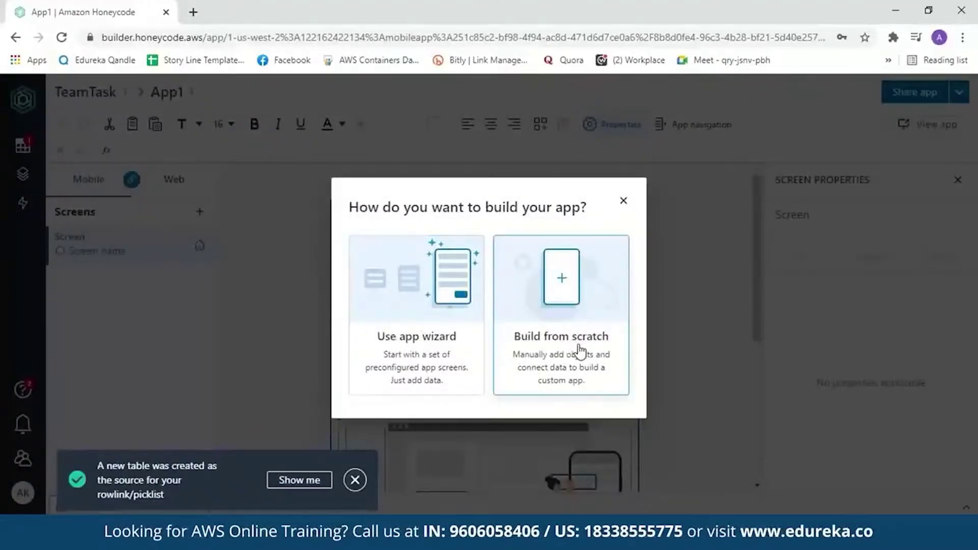
click(468, 392)
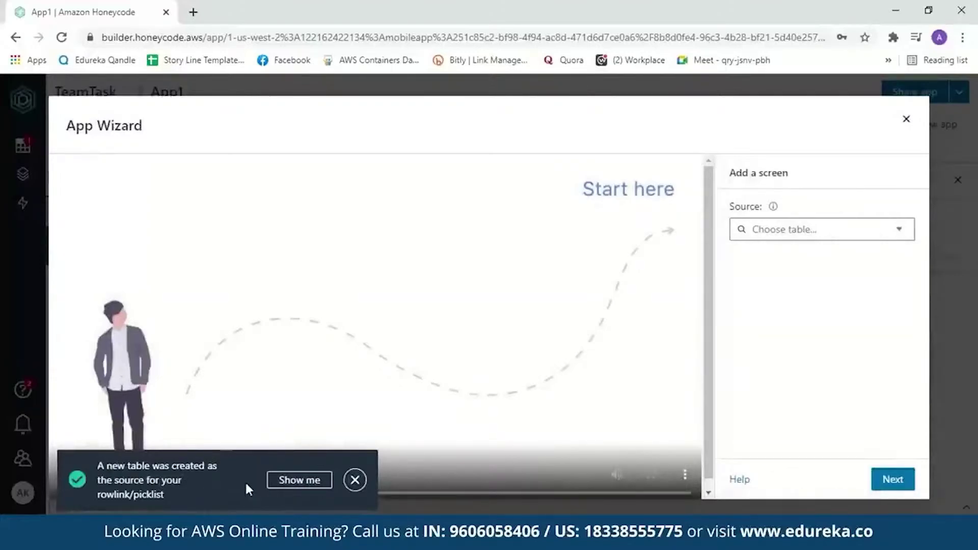
click(355, 480)
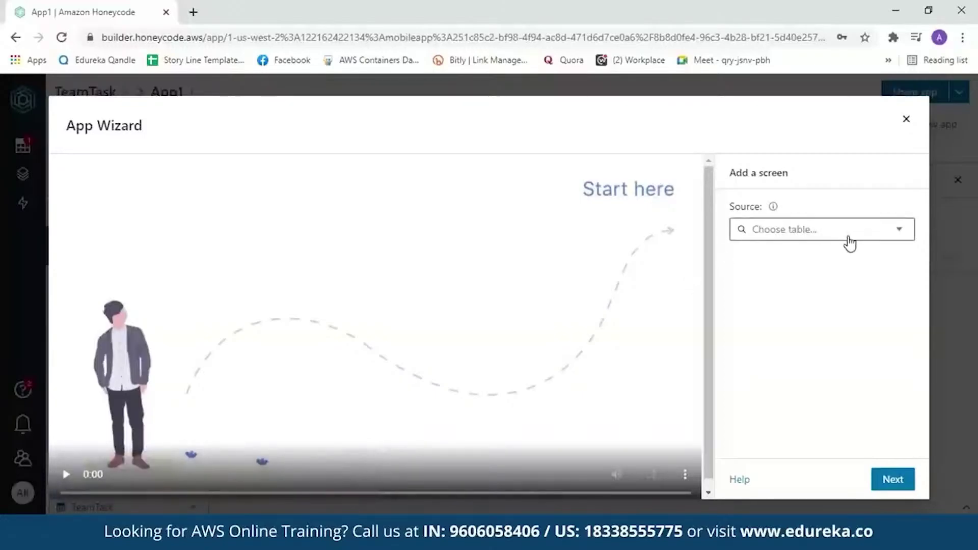
Step: Use the TeamTask table as the source of the app's list screen, review its columns and continue to the detail screen
click(910, 237)
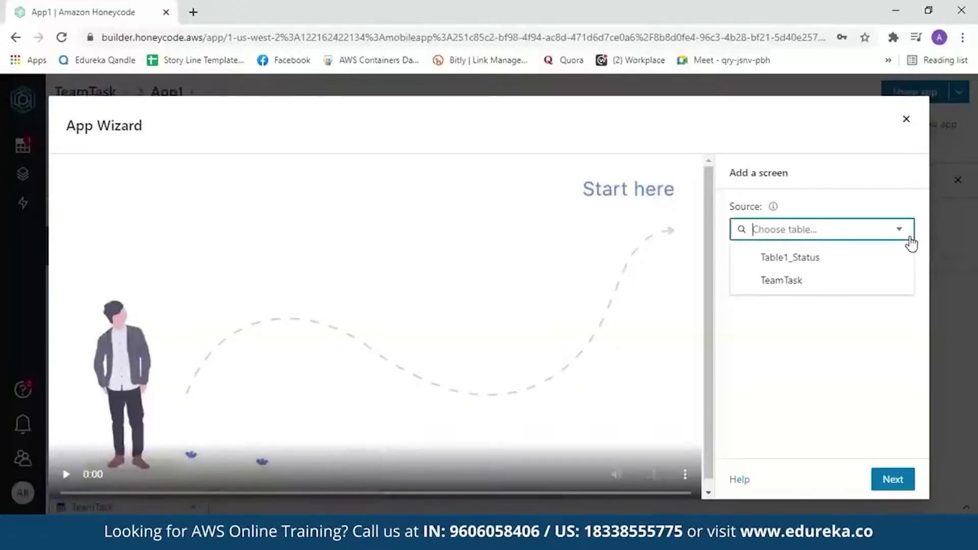
click(821, 291)
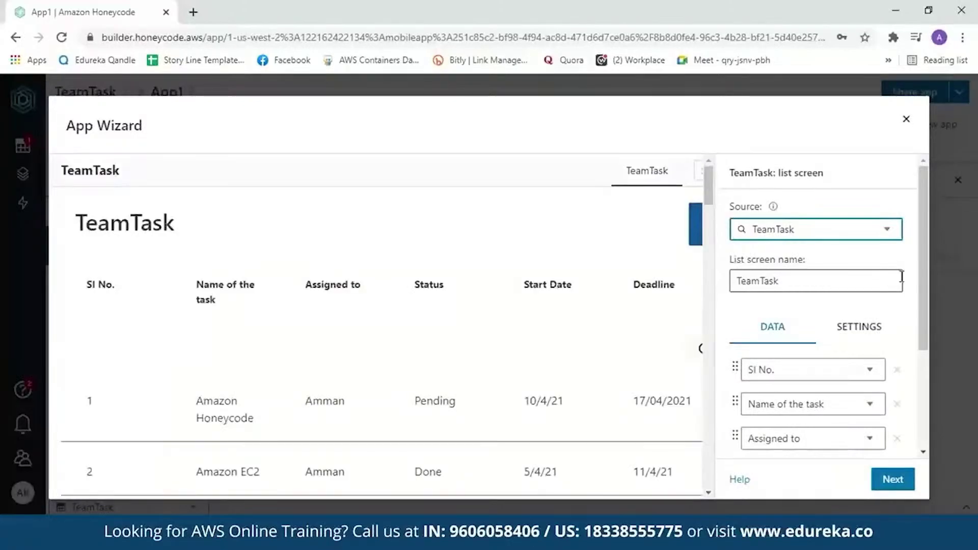
drag(928, 261, 940, 343)
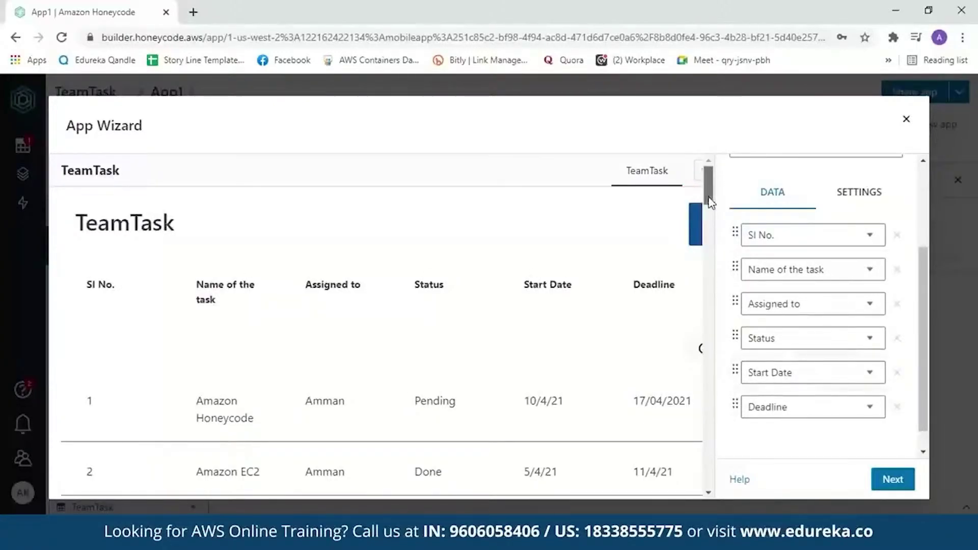
drag(712, 205, 716, 224)
scroll(716, 224, up, 2)
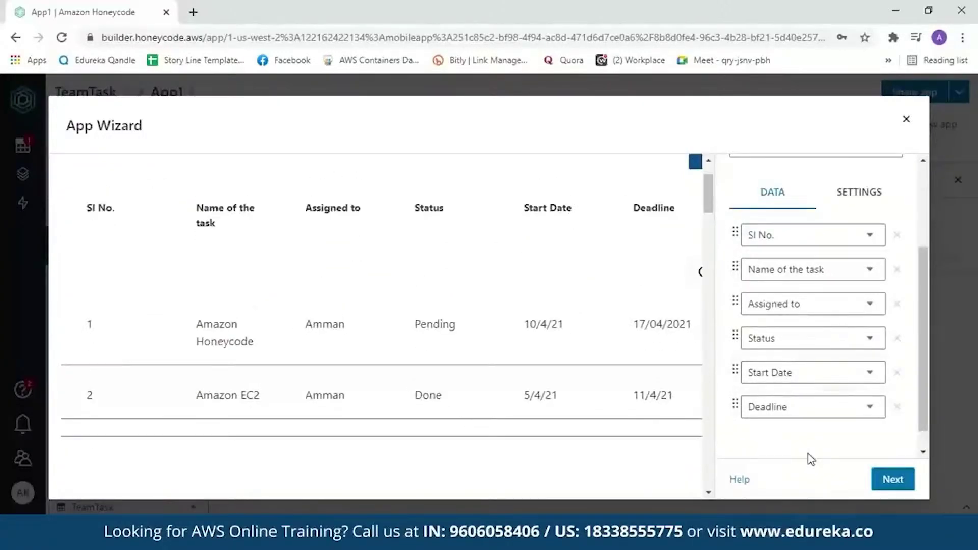
click(883, 479)
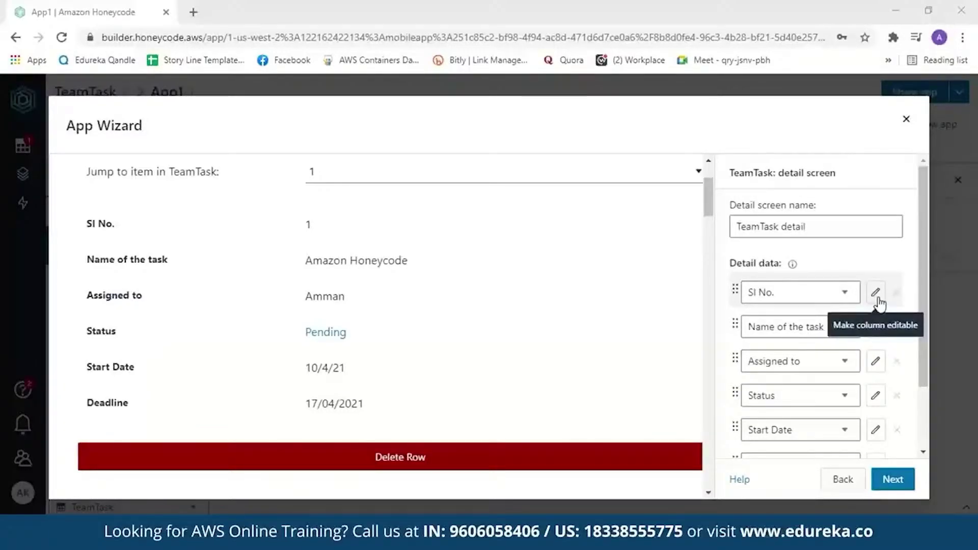
Step: Make all six columns from Sl No. to Deadline editable on the detail screen and continue to the form screen
click(877, 362)
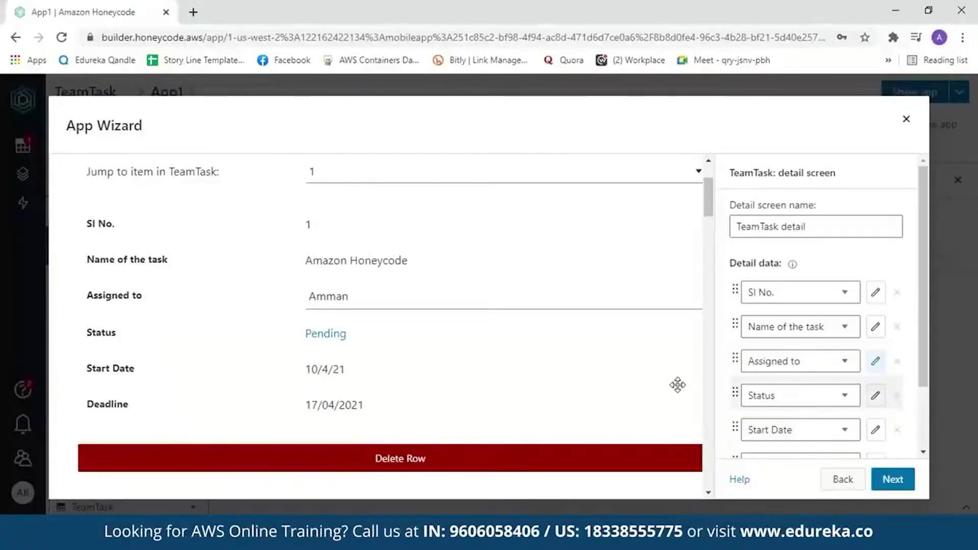
click(876, 327)
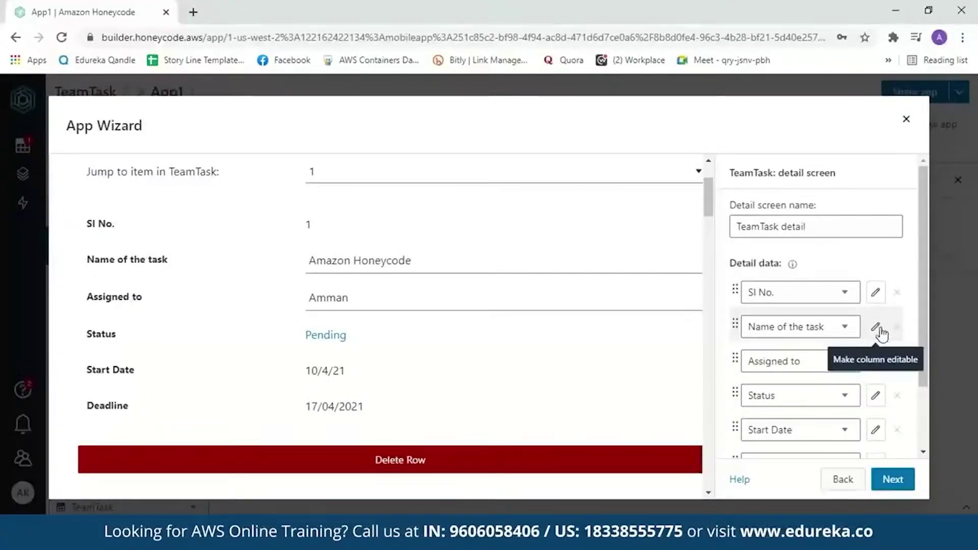
click(876, 292)
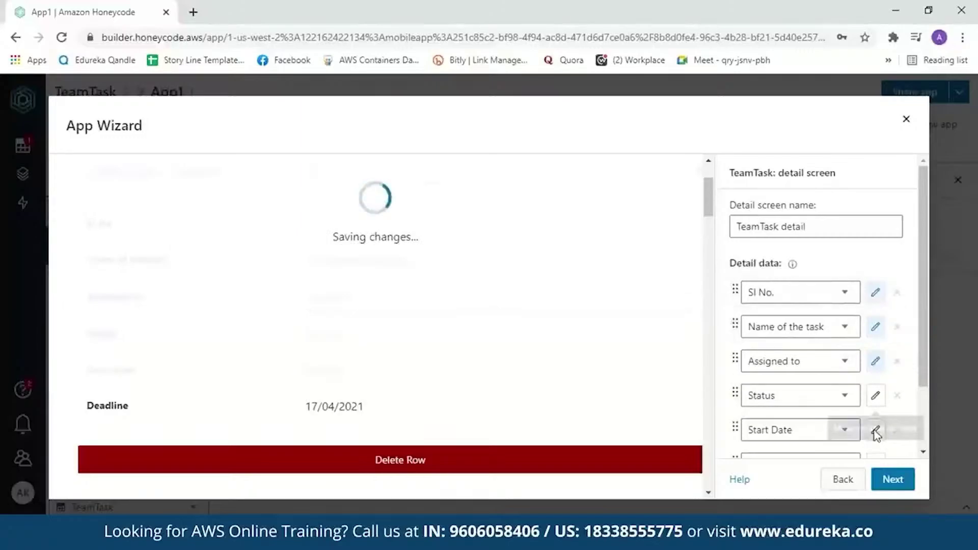
click(878, 396)
scroll(893, 163, down, 1)
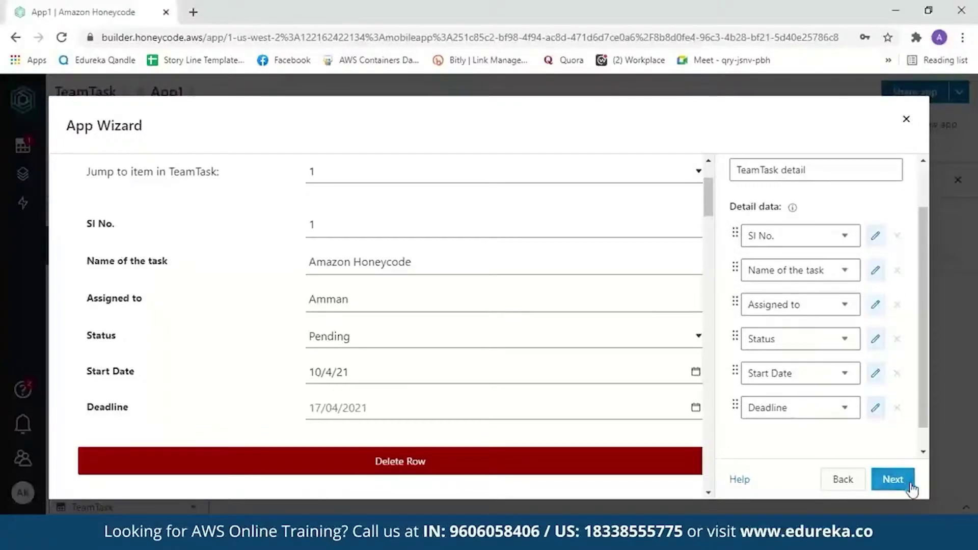
click(893, 479)
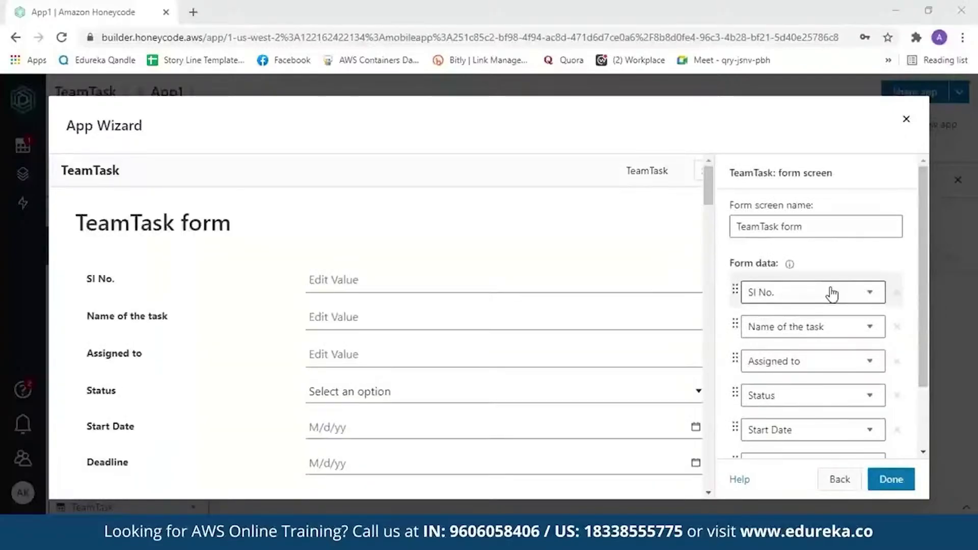
Step: Review the six fields of the TeamTask form screen, finish the screen setup and view the generated TeamTask app
scroll(711, 210, down, 1)
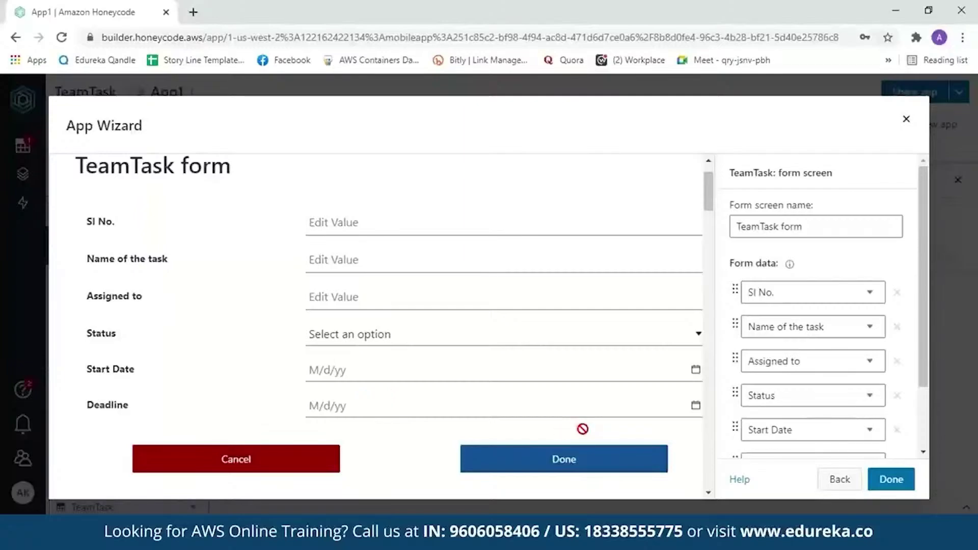
drag(923, 305, 927, 392)
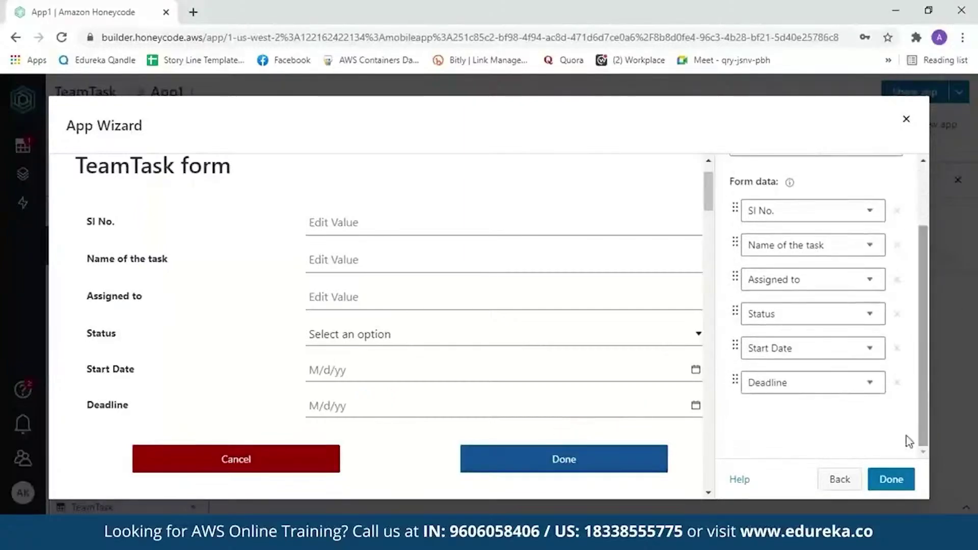
click(886, 485)
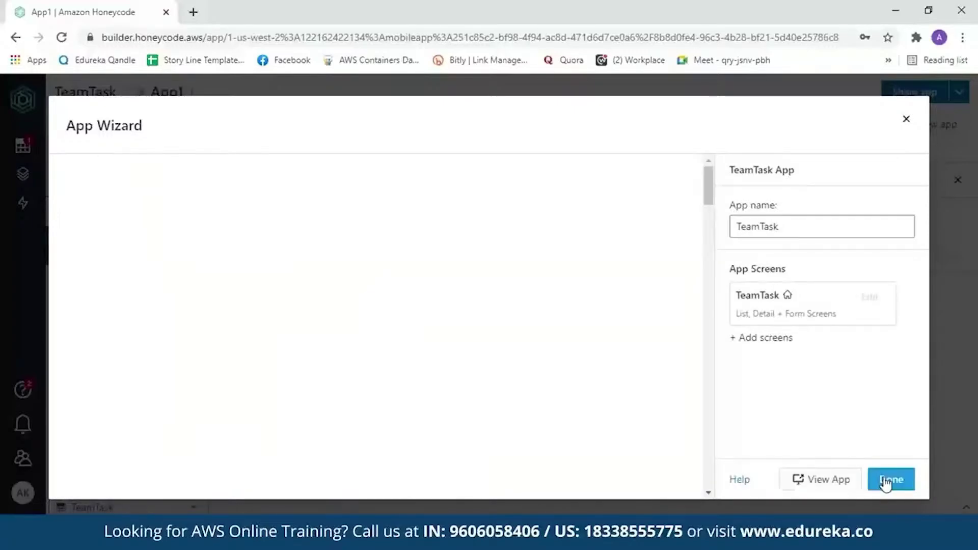
click(828, 486)
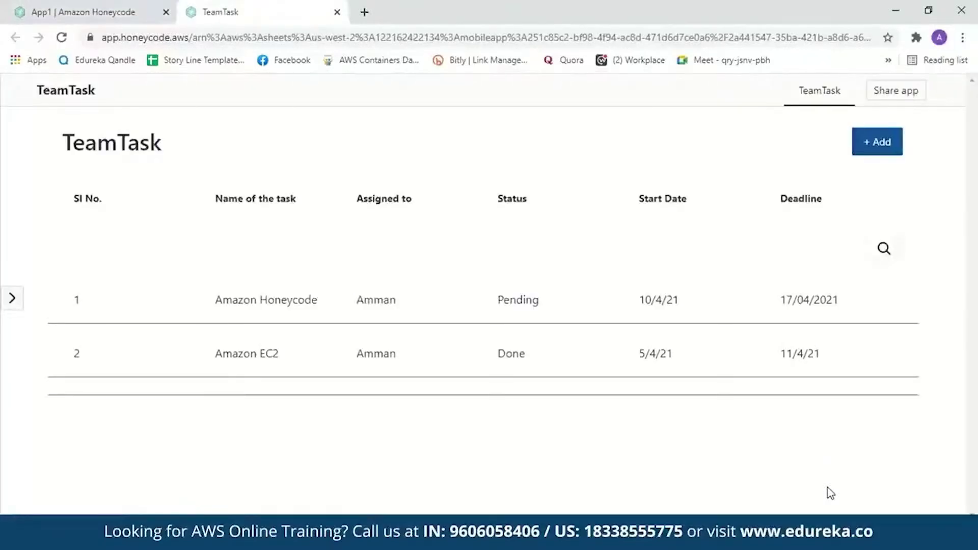
Step: Examine the task list's search field and the blank form for adding a task, and return to the list
click(884, 248)
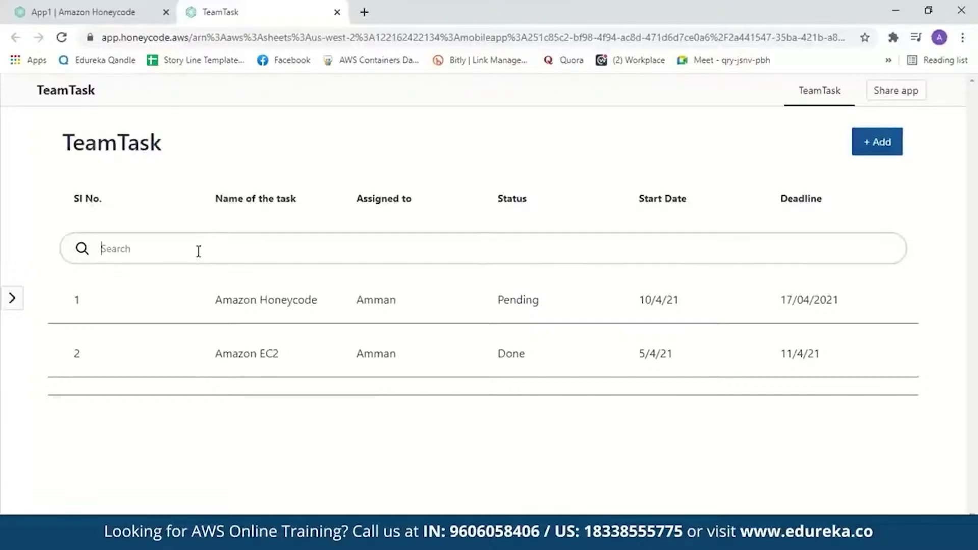
click(882, 149)
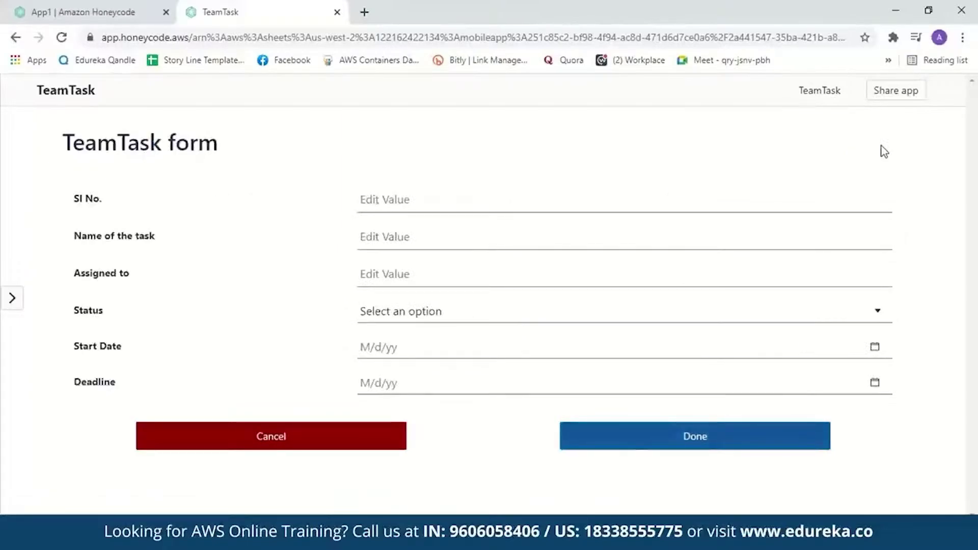
click(15, 37)
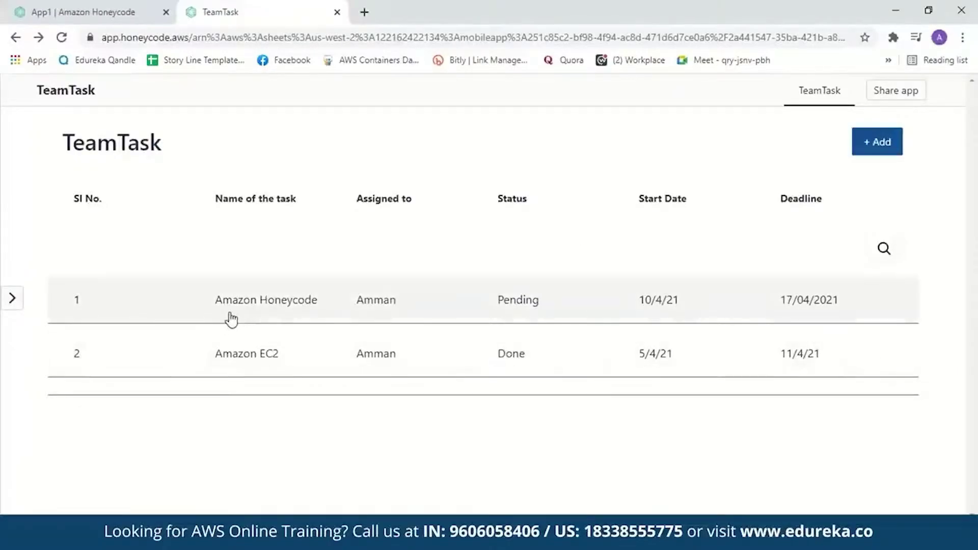
Step: Set the status of the Amazon Honeycode task to Done and return to the task list
click(229, 319)
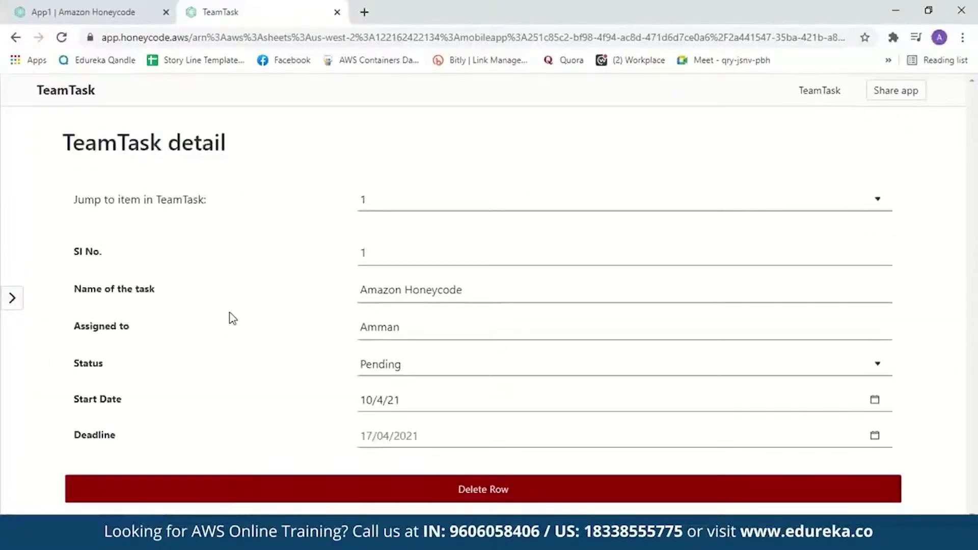
click(870, 366)
click(661, 421)
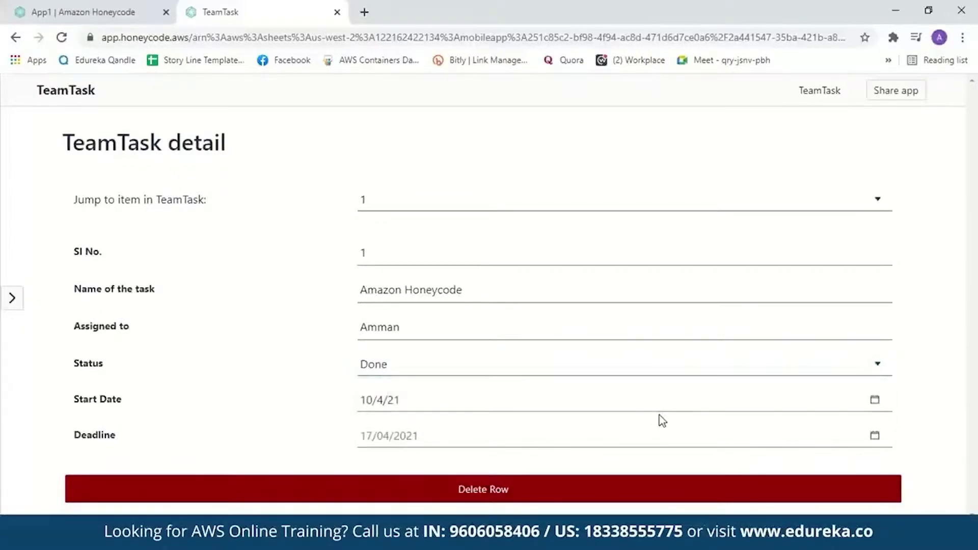
click(15, 37)
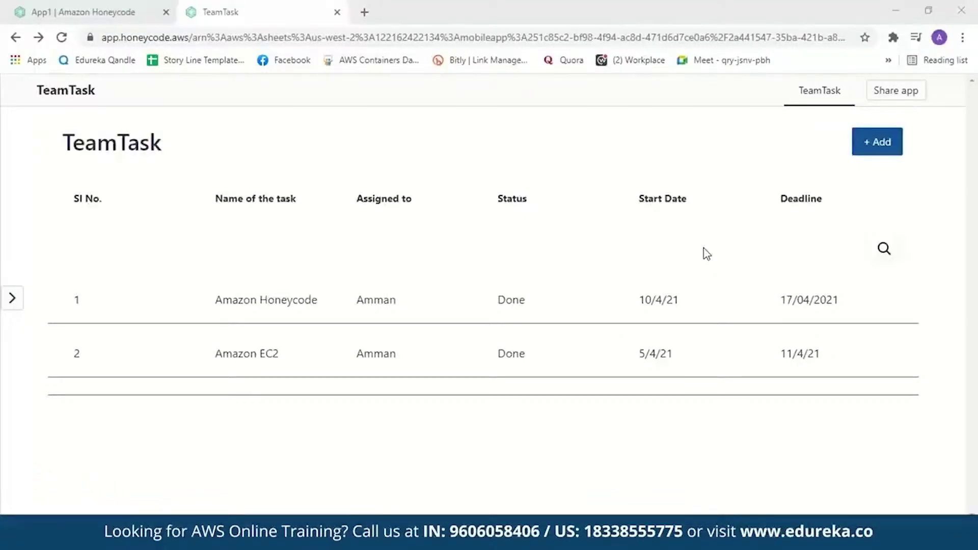
Step: Go back to the workbook builder and close the app wizard
click(77, 8)
click(907, 121)
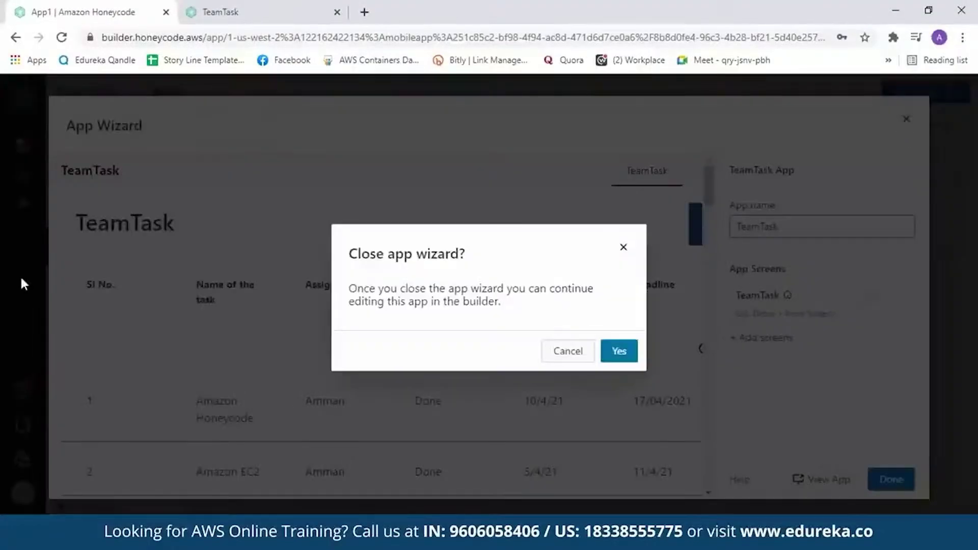
click(620, 354)
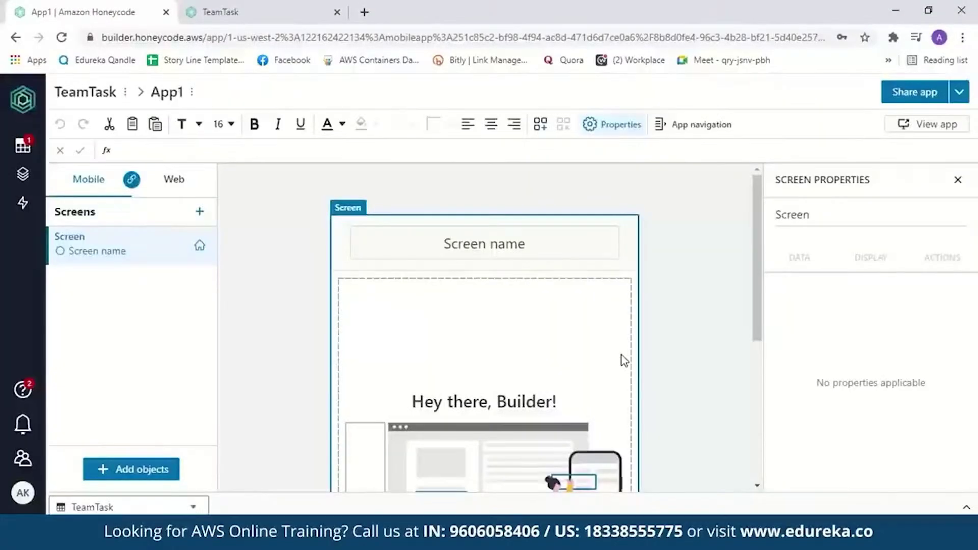
Step: Create a new automation in the workbook, skip its introduction and display the actions that can be added to it
click(21, 205)
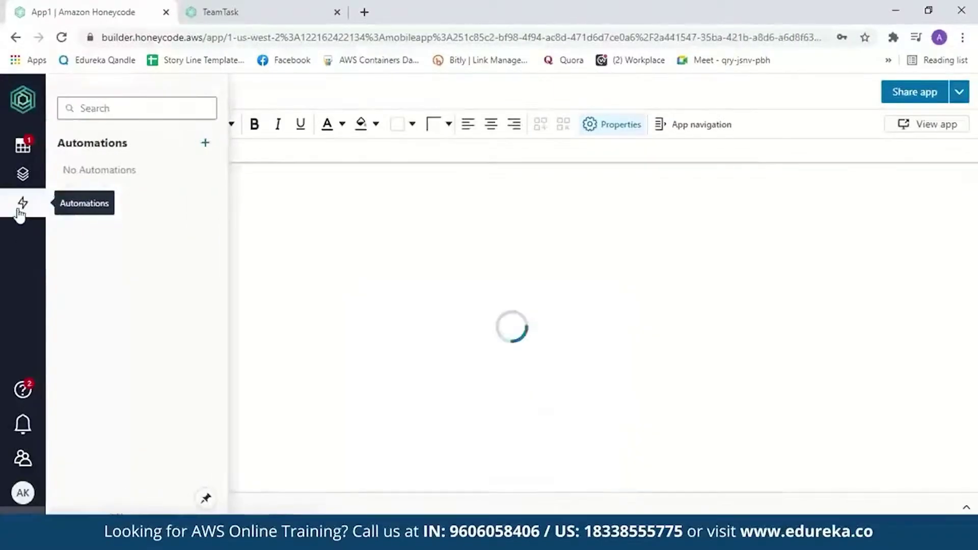
click(205, 146)
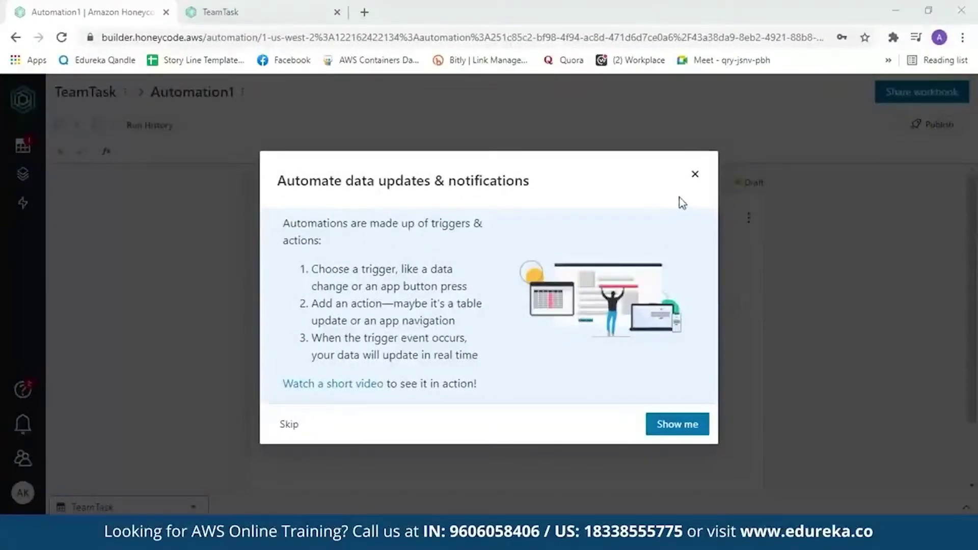
click(695, 174)
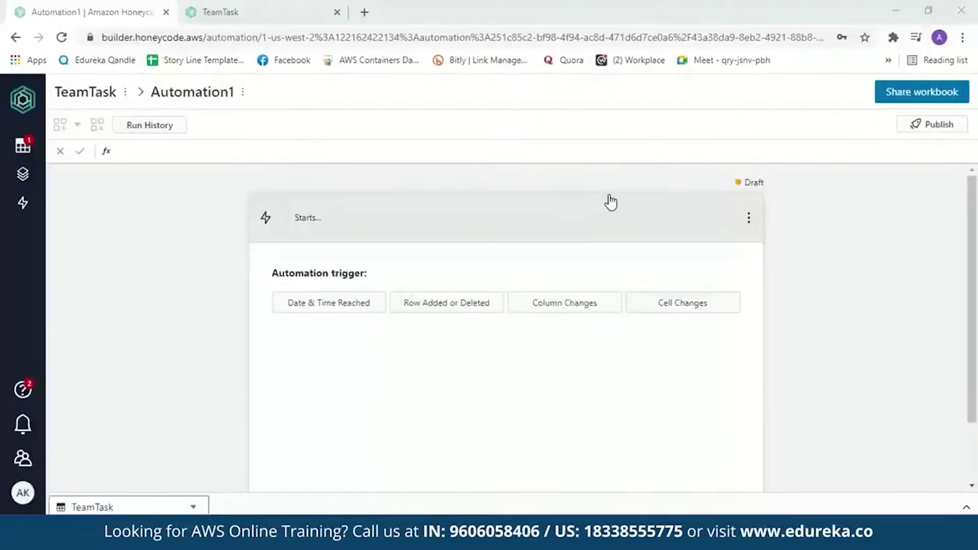
click(320, 226)
click(500, 274)
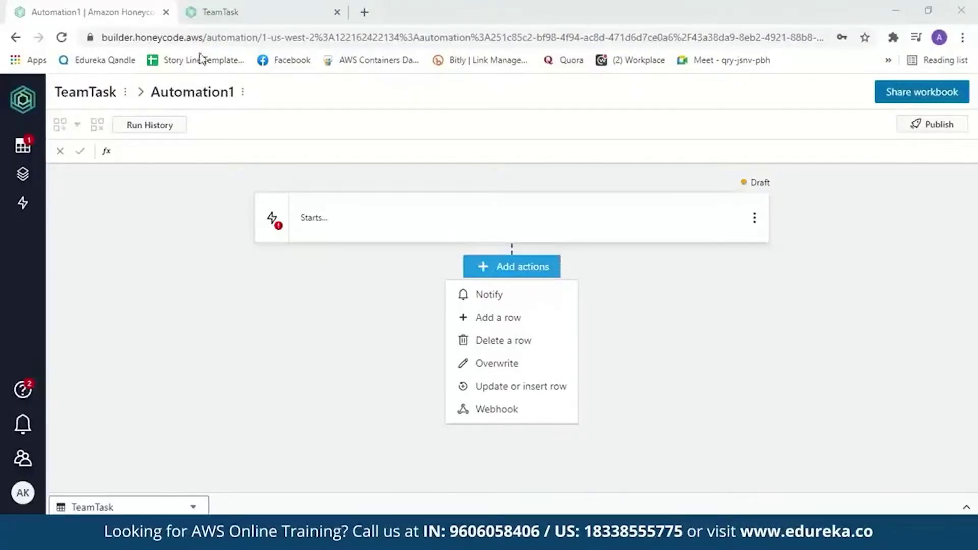
Step: Switch to the running TeamTask app and examine its sharing settings without adding a contact
click(217, 15)
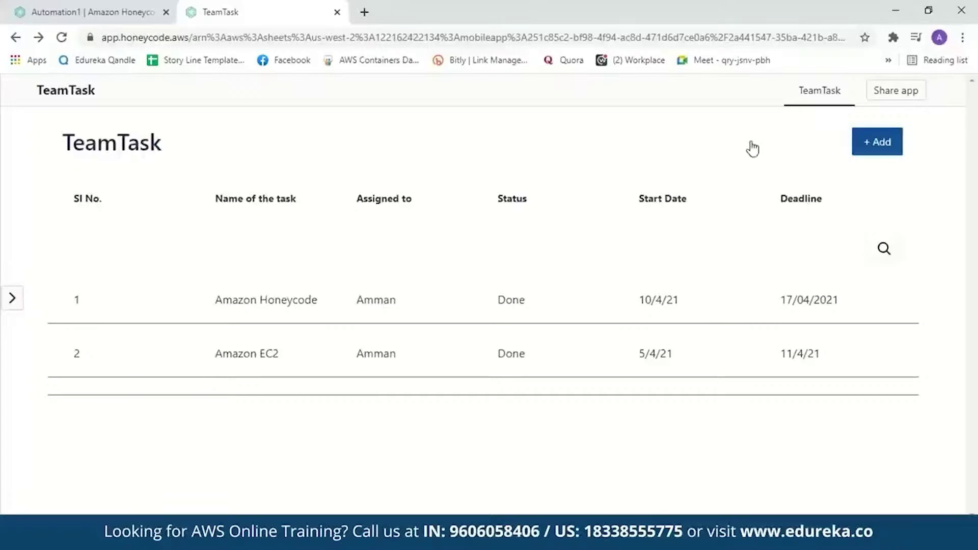
click(893, 96)
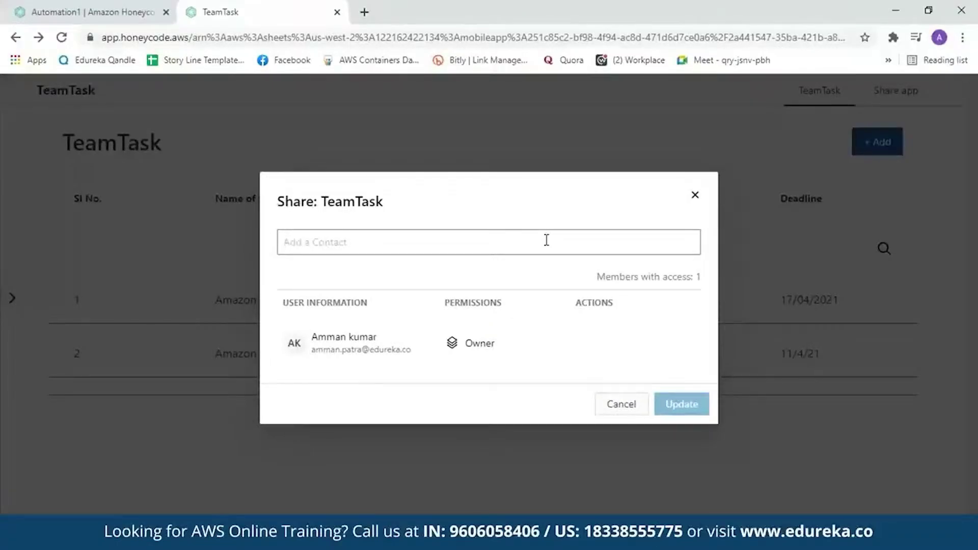
click(611, 404)
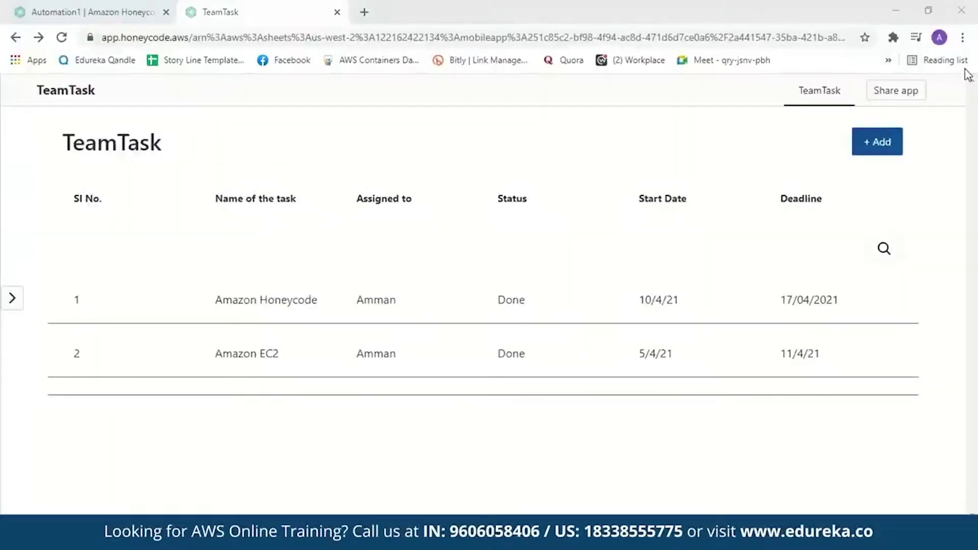